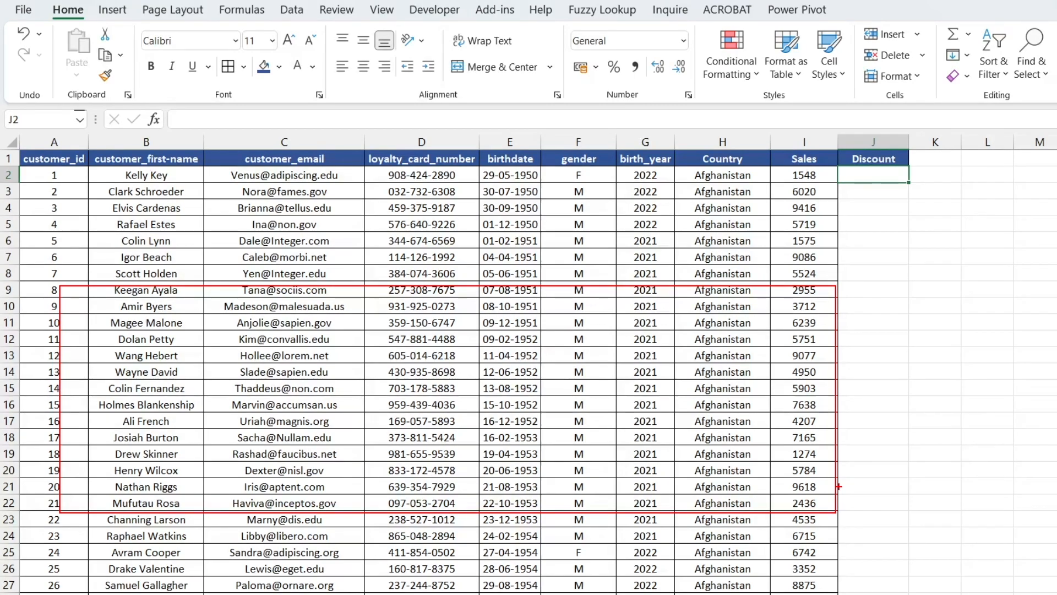
{"action": "key", "text": "Escape"}
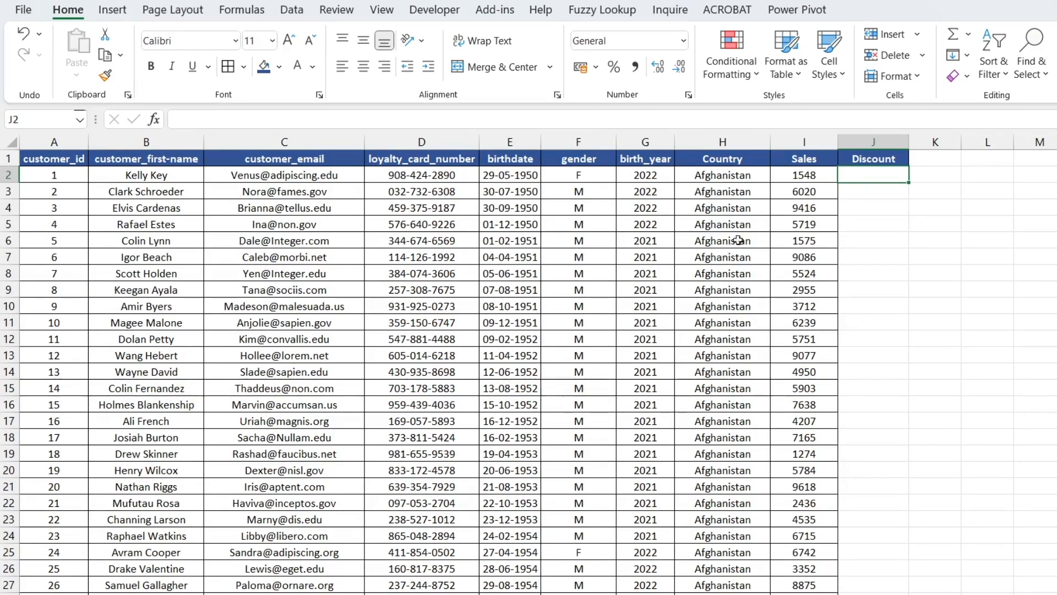
{"action": "left_click_drag", "start_coordinate": [625, 161], "coordinate": [672, 183]}
{"action": "left_click_drag", "start_coordinate": [562, 165], "coordinate": [594, 184]}
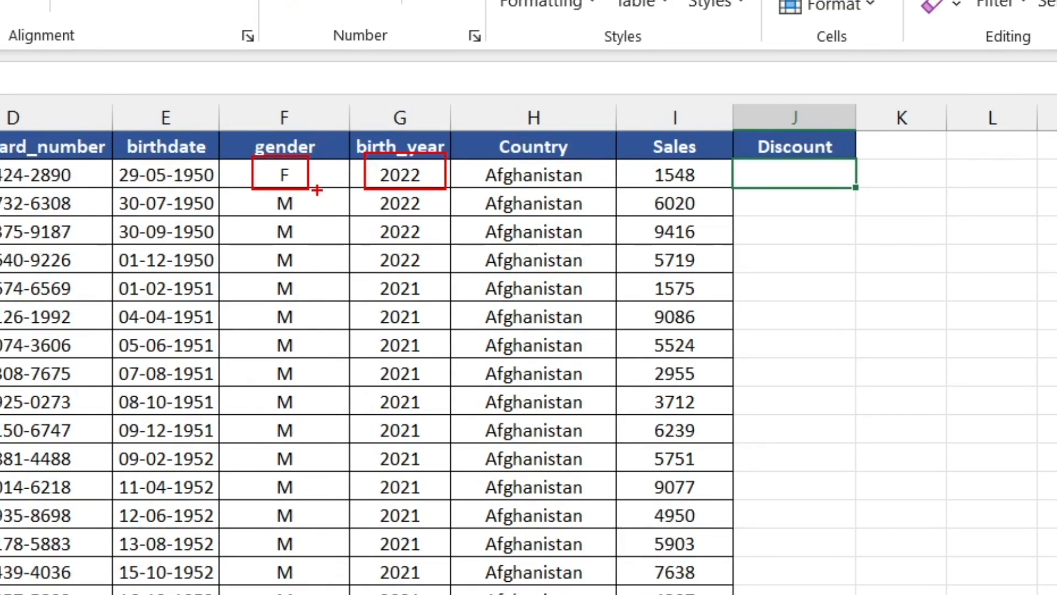
{"action": "key", "text": "Escape"}
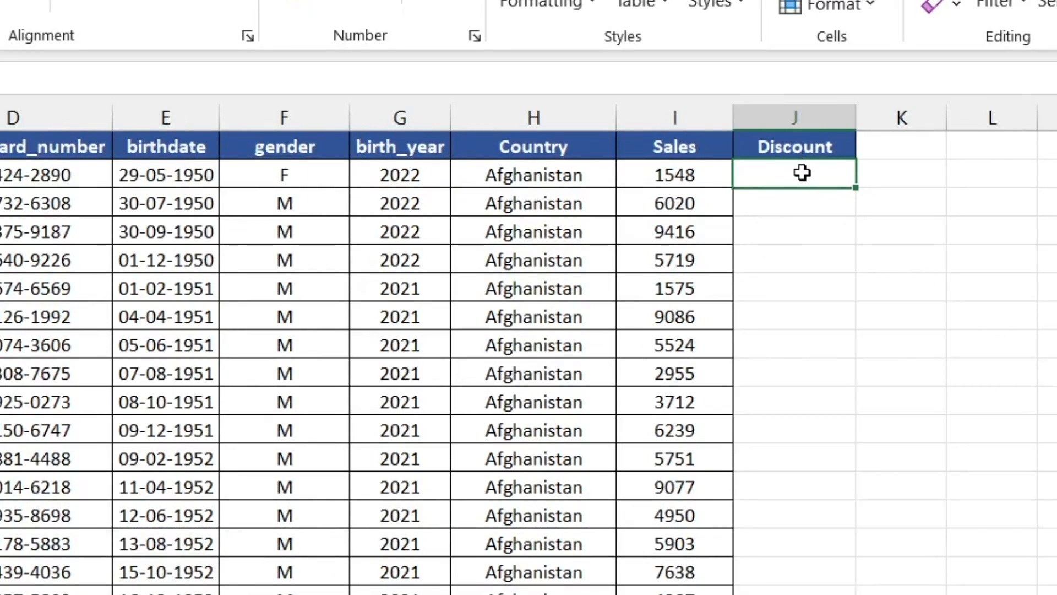
Begin an IF formula in J2 under Discount with a nested AND function whose first condition is G2=2022
{"action": "type", "text": "=if"}
{"action": "key", "text": "Tab"}
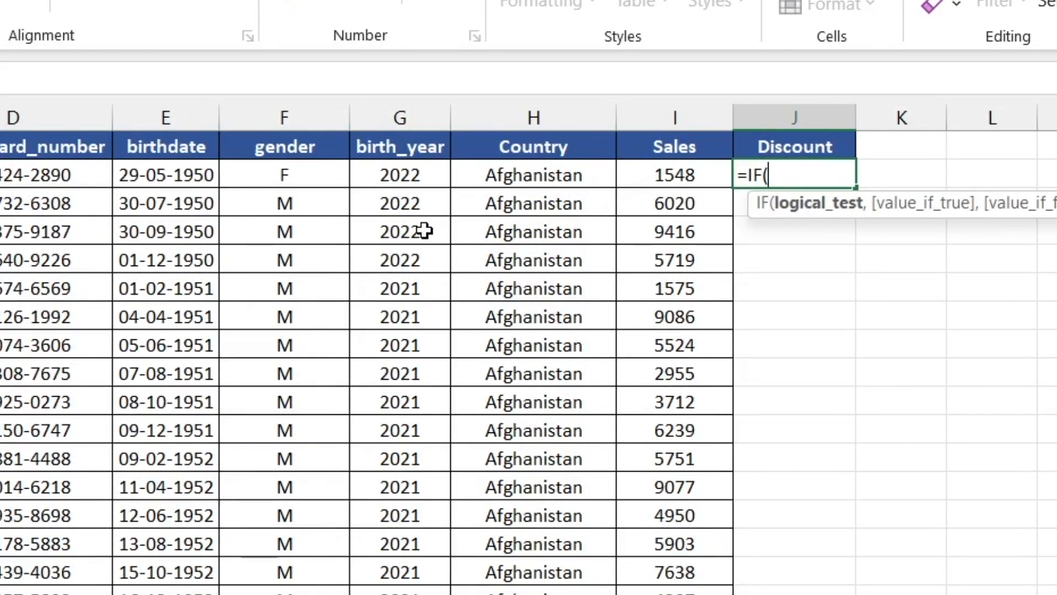
{"action": "type", "text": "and"}
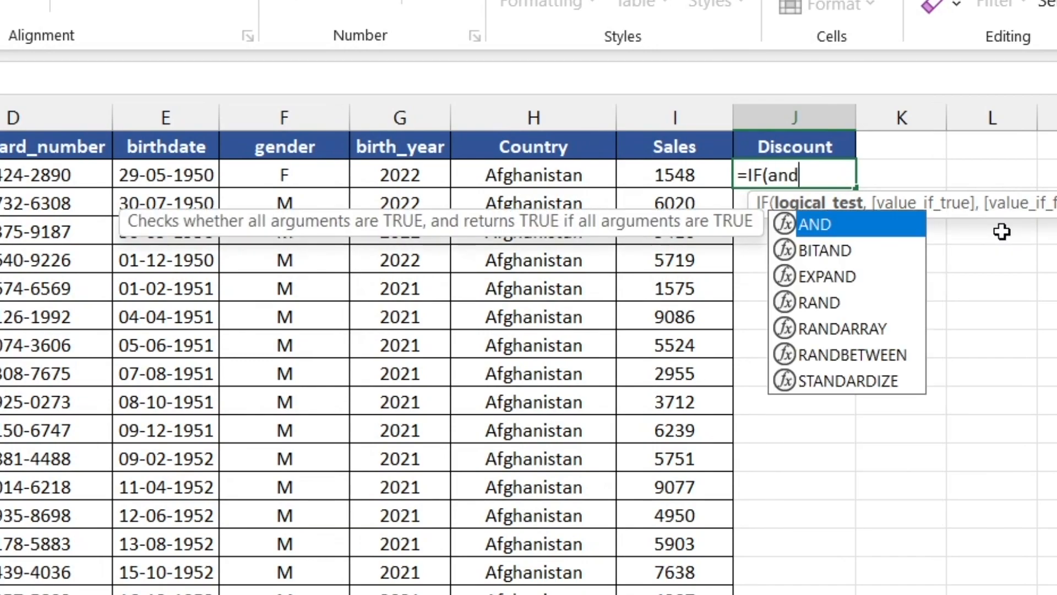
{"action": "key", "text": "Tab"}
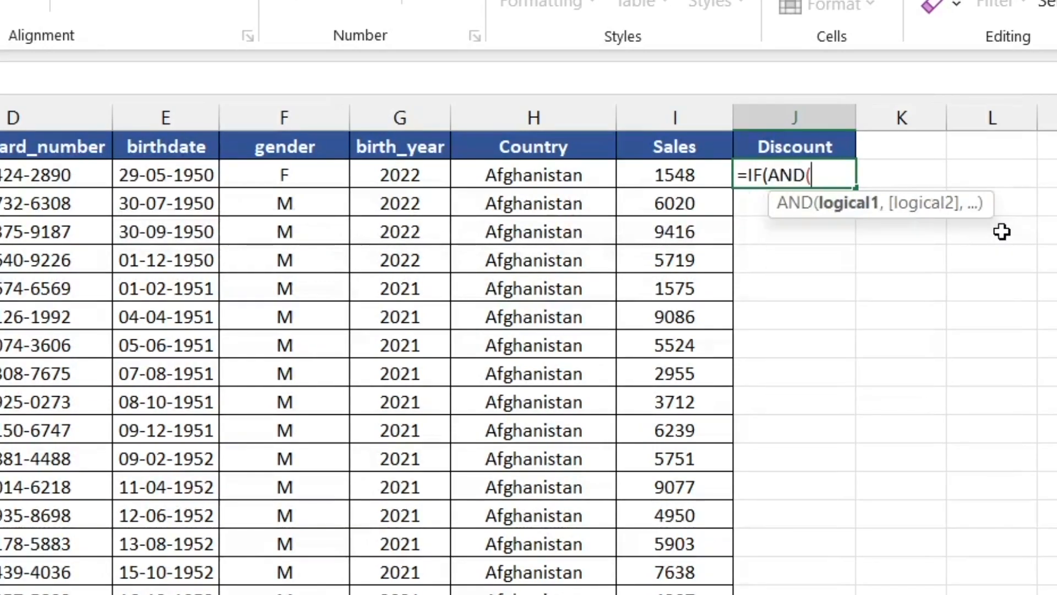
{"action": "left_click", "coordinate": [414, 177]}
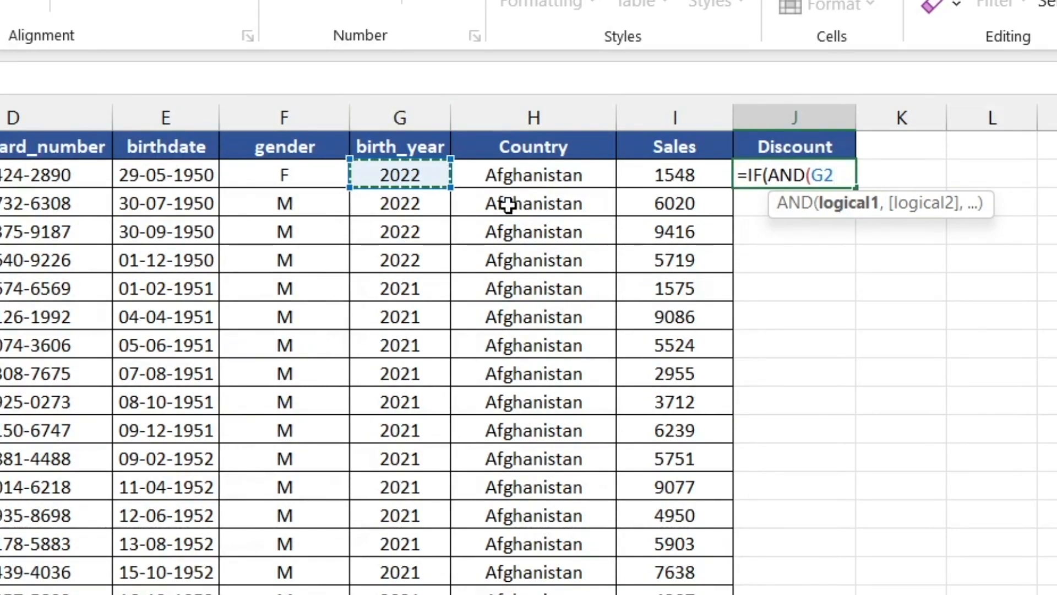
{"action": "type", "text": "=2022"}
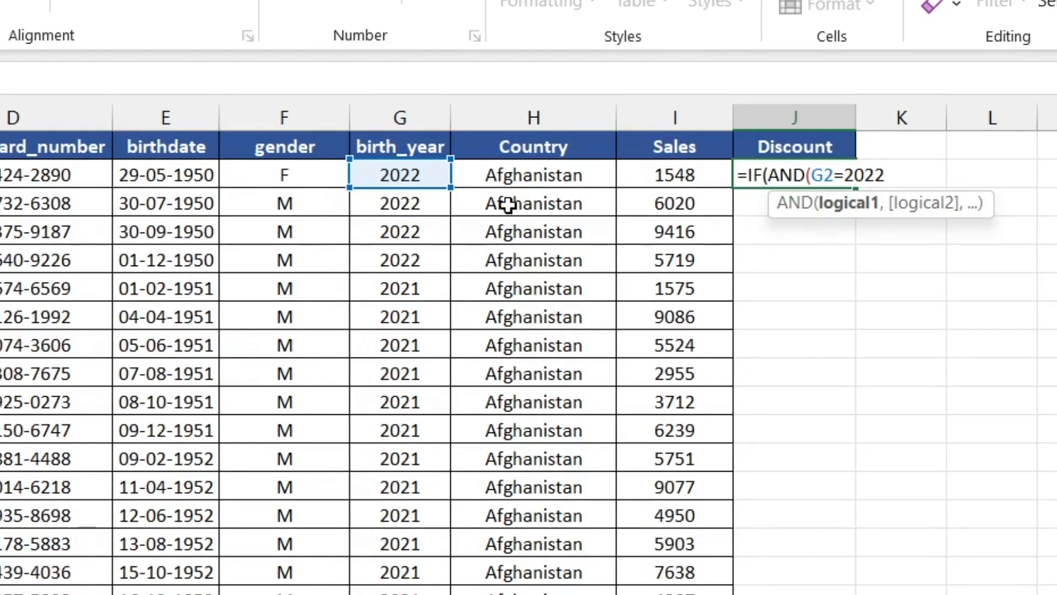
{"action": "type", "text": ","}
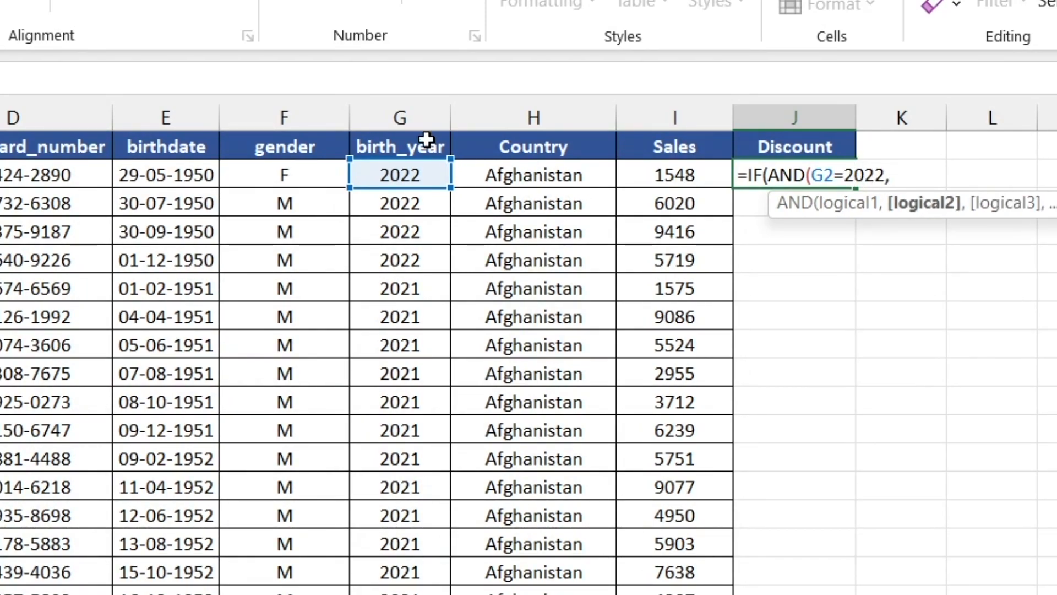
Add F2="F" as the second AND condition in the Discount formula and close the logical test
{"action": "left_click", "coordinate": [296, 175]}
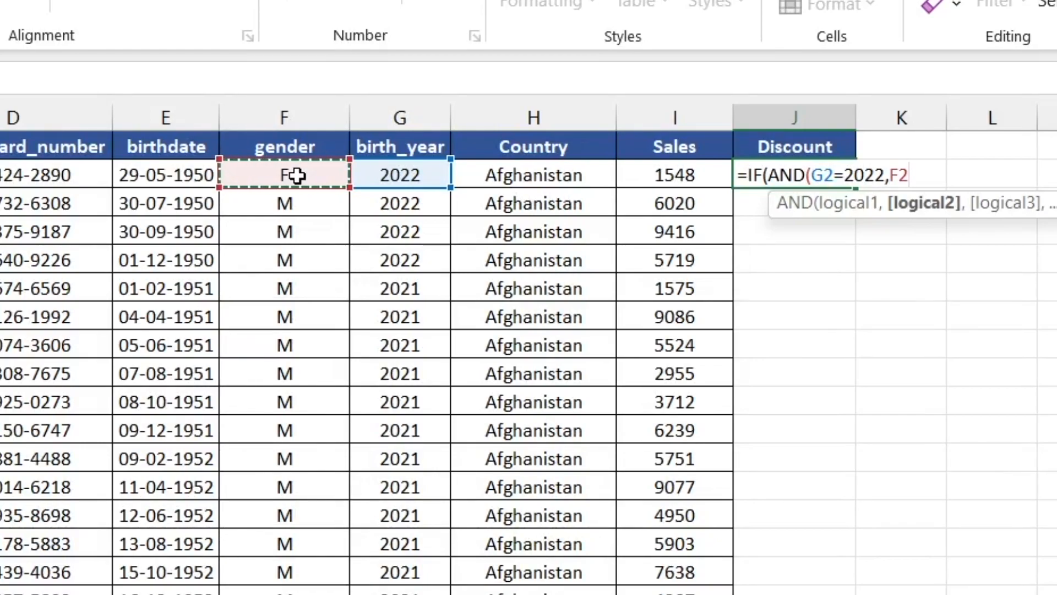
{"action": "type", "text": "=\""}
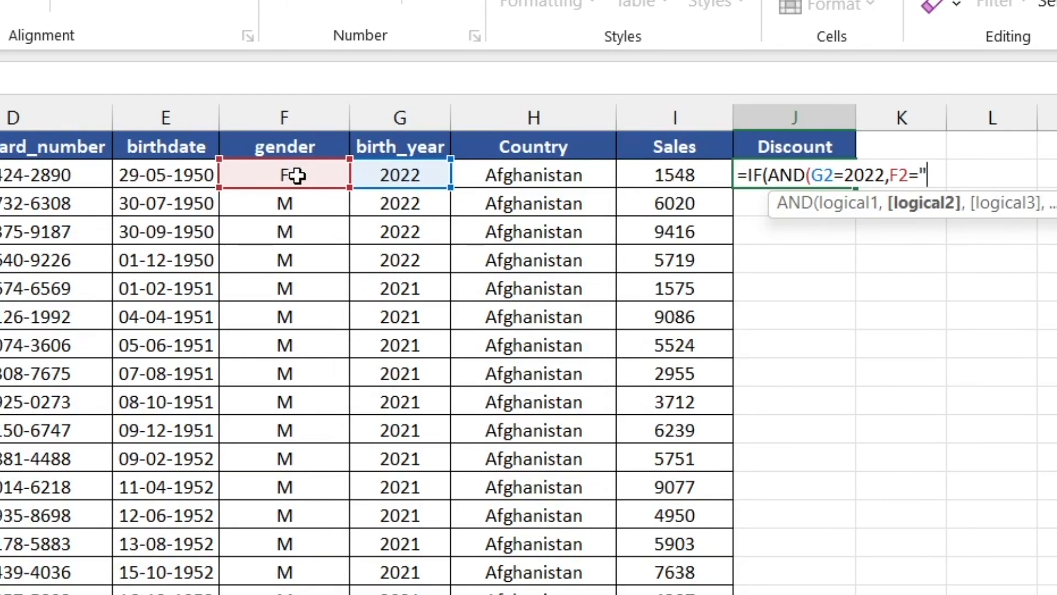
{"action": "type", "text": "F\""}
{"action": "type", "text": ")"}
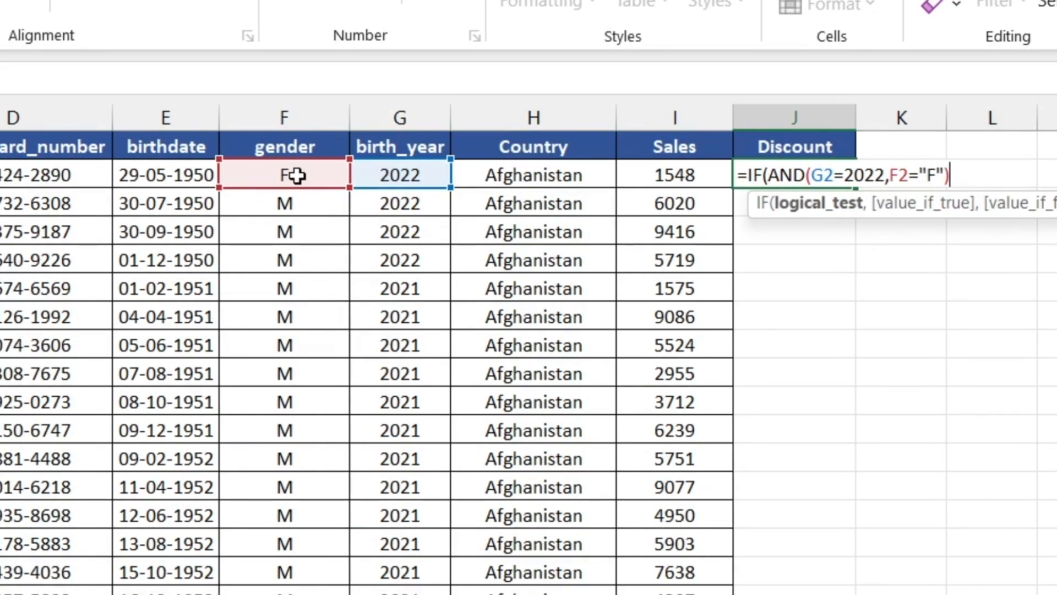
{"action": "type", "text": ","}
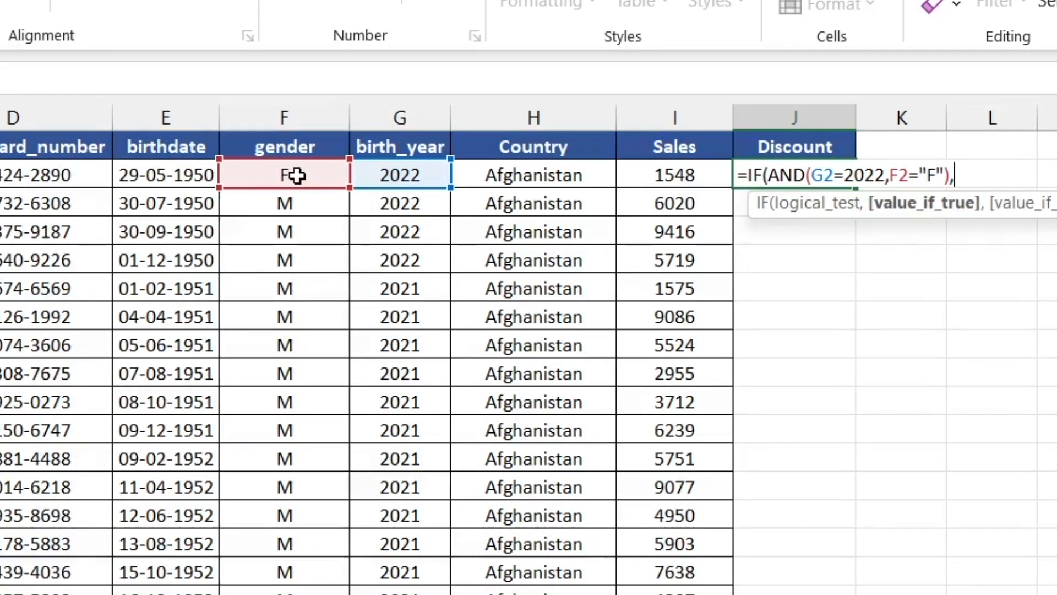
Complete the J2 formula to return 1.5 when true and 0.5 otherwise, and fill it down the Discount column
{"action": "type", "text": "1.5,"}
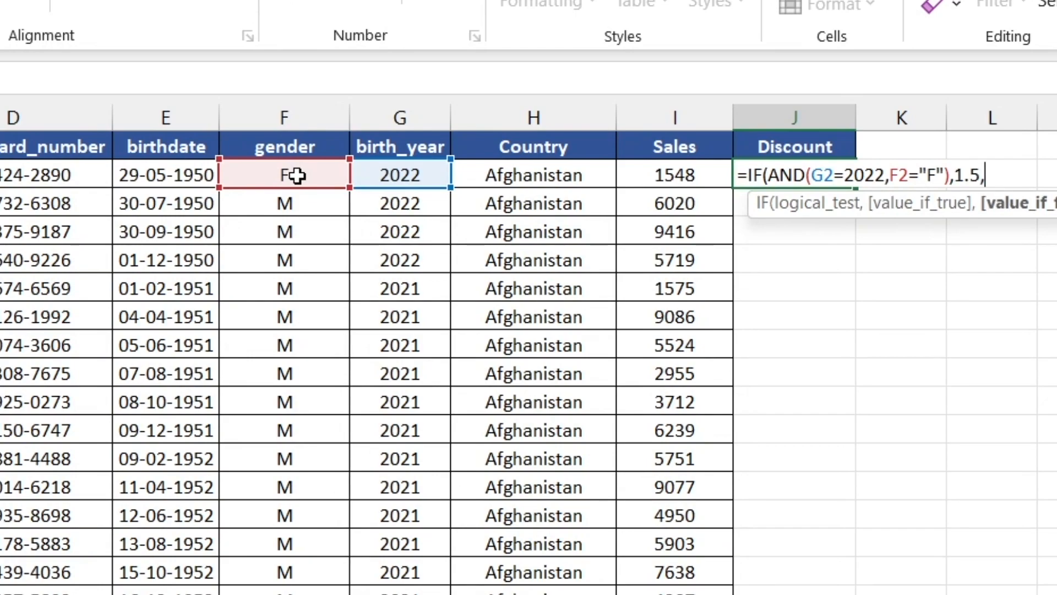
{"action": "type", "text": "0.5)"}
{"action": "key", "text": "Return"}
{"action": "key", "text": "Up"}
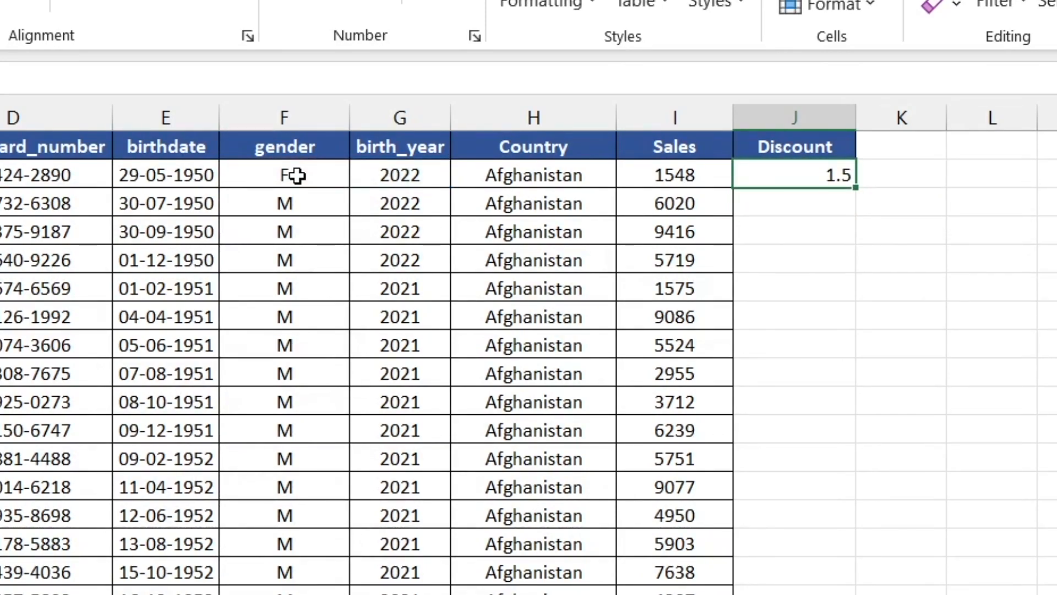
{"action": "double_click", "coordinate": [857, 187]}
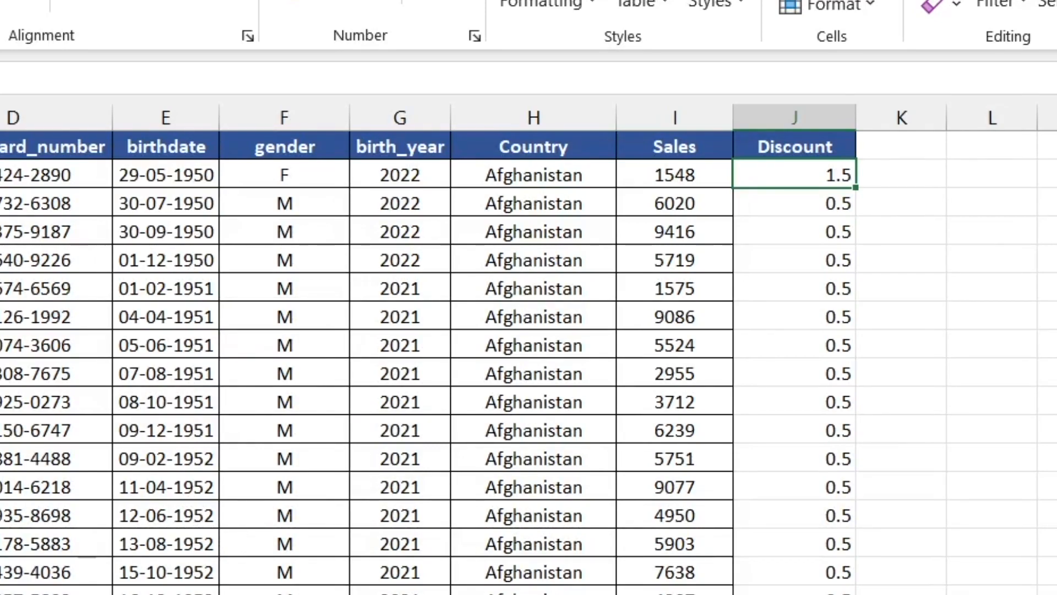
Turn on filtering for the header row of the customer table
{"action": "key", "text": "Up"}
{"action": "key", "text": "Left"}
{"action": "key", "text": "Right"}
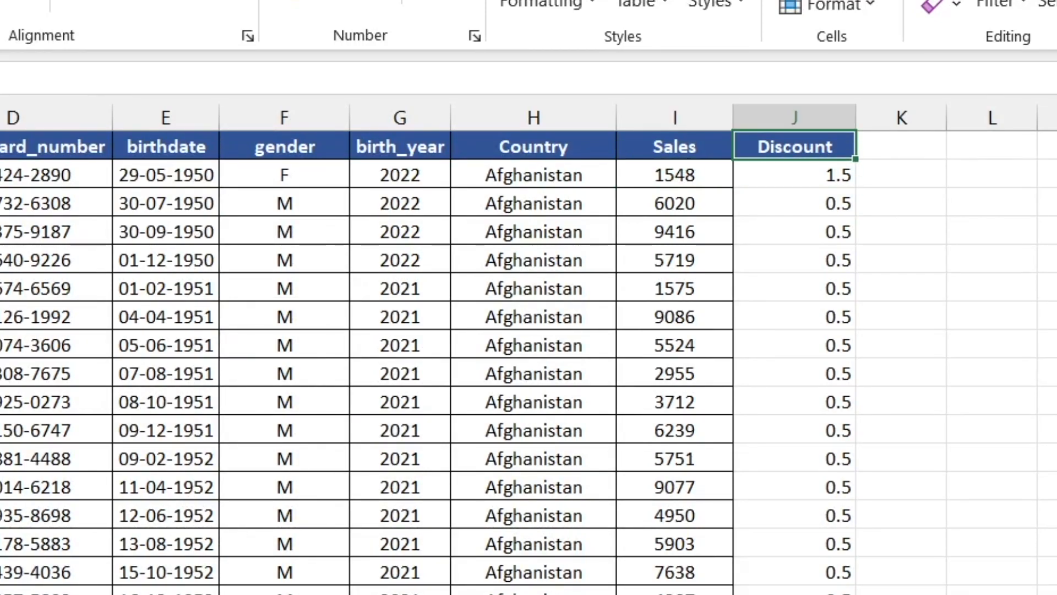
{"action": "key", "text": "shift+space"}
{"action": "key", "text": "ctrl+shift+l"}
Filter the birth_year column to show only the 2022 records
{"action": "key", "text": "Left"}
{"action": "key", "text": "Left"}
{"action": "key", "text": "Left"}
{"action": "key", "text": "alt+Down"}
{"action": "key", "text": "Down"}
{"action": "key", "text": "Down"}
{"action": "key", "text": "Down"}
{"action": "key", "text": "Down"}
{"action": "key", "text": "Down"}
{"action": "key", "text": "Down"}
{"action": "key", "text": "Up"}
{"action": "key", "text": "space"}
{"action": "key", "text": "Down"}
{"action": "key", "text": "Down"}
{"action": "key", "text": "Down"}
{"action": "key", "text": "space"}
{"action": "key", "text": "Return"}
Filter the gender column to show only the F records
{"action": "key", "text": "Left"}
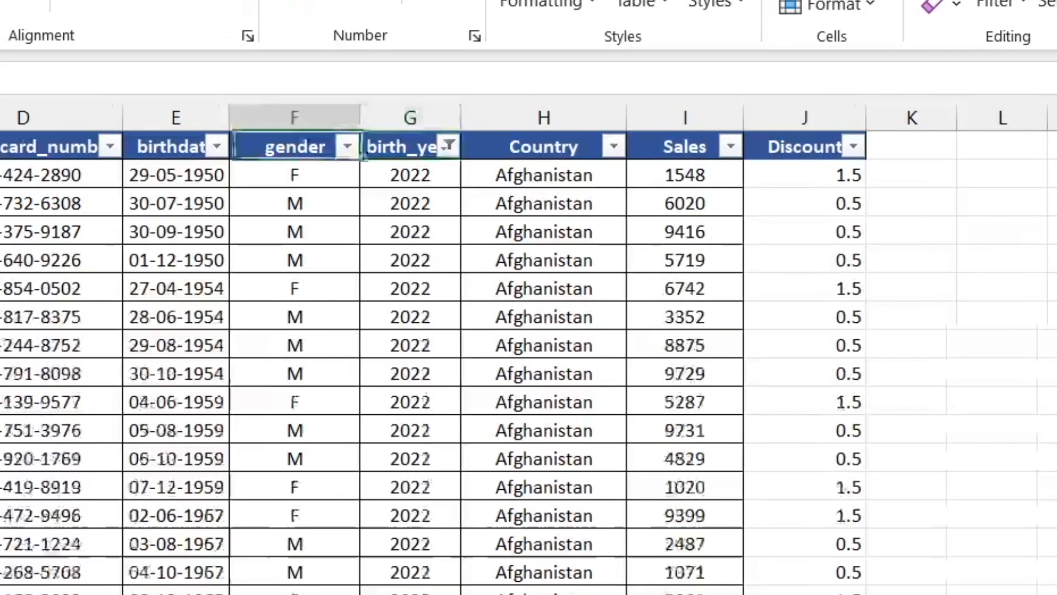
{"action": "key", "text": "alt+Down"}
{"action": "key", "text": "Down"}
{"action": "key", "text": "Down"}
{"action": "key", "text": "Down"}
{"action": "key", "text": "Down"}
{"action": "key", "text": "Down"}
{"action": "key", "text": "space"}
{"action": "key", "text": "Down"}
{"action": "key", "text": "space"}
{"action": "key", "text": "Return"}
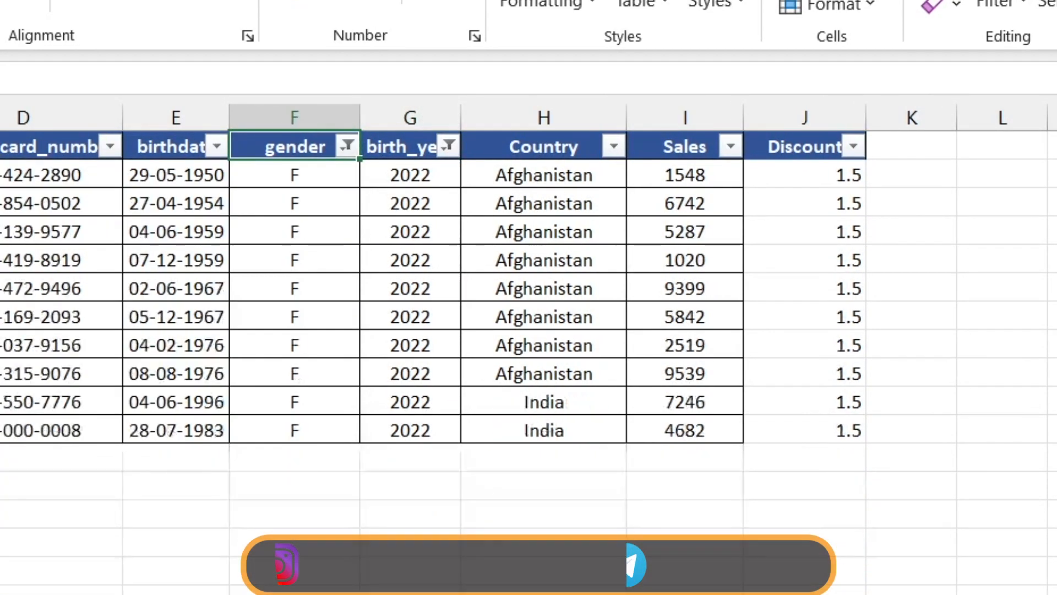
Select all the filtered Discount values in column J to check the formula's results
{"action": "key", "text": "Right"}
{"action": "key", "text": "Right"}
{"action": "key", "text": "Right"}
{"action": "key", "text": "Down"}
{"action": "key", "text": "Right"}
{"action": "key", "text": "ctrl+shift+Down"}
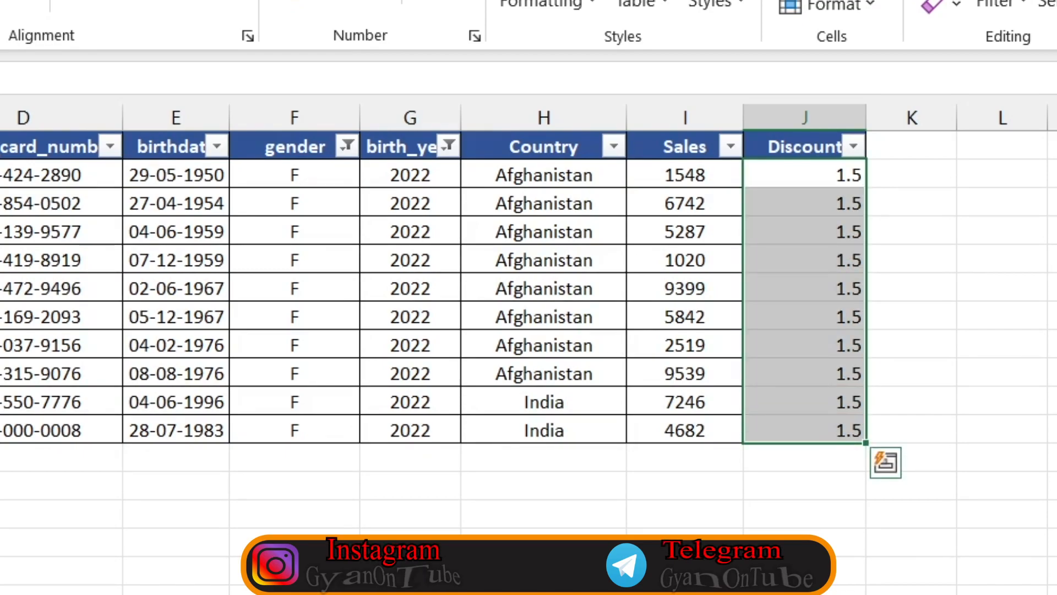
Remove the filters from the customer table and return to the first record's customer_id cell
{"action": "key", "text": "ctrl+shift+l"}
{"action": "key", "text": "Up"}
{"action": "key", "text": "Down"}
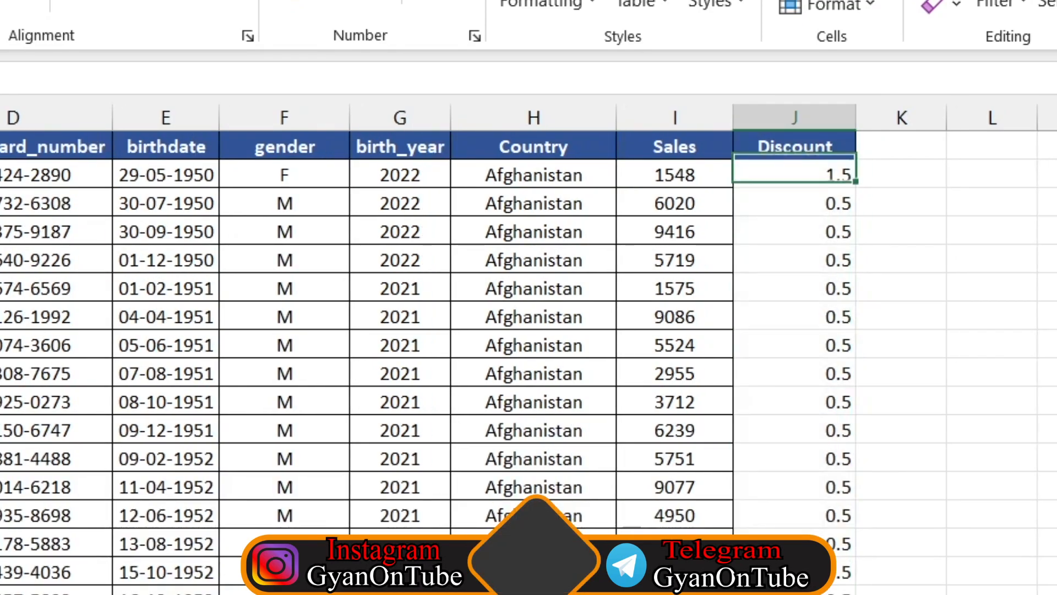
{"action": "key", "text": "ctrl+Left"}
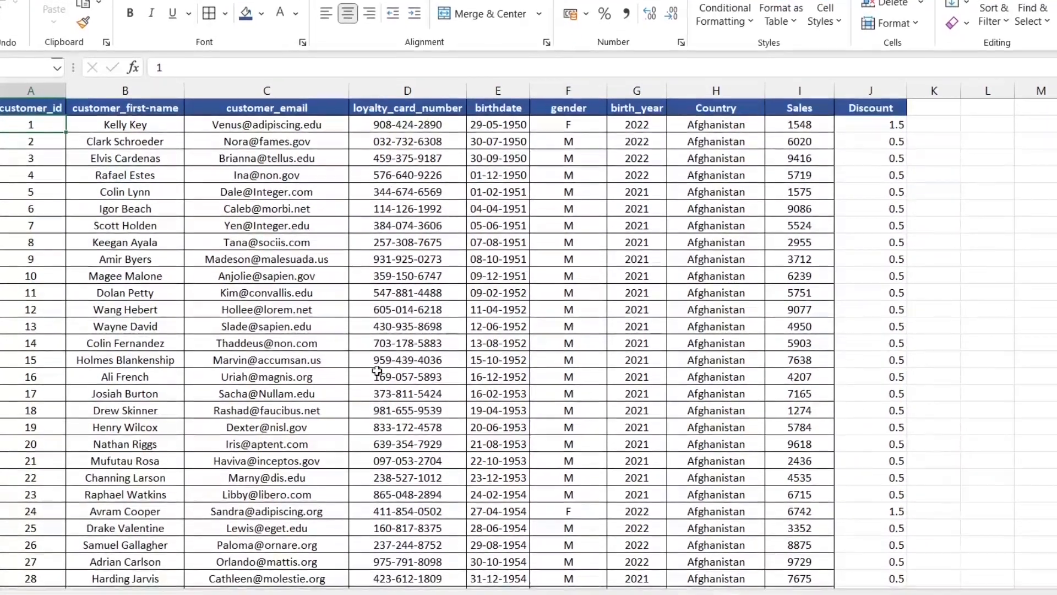
{"action": "key", "text": "ctrl+2"}
{"action": "left_click_drag", "start_coordinate": [149, 568], "coordinate": [251, 594]}
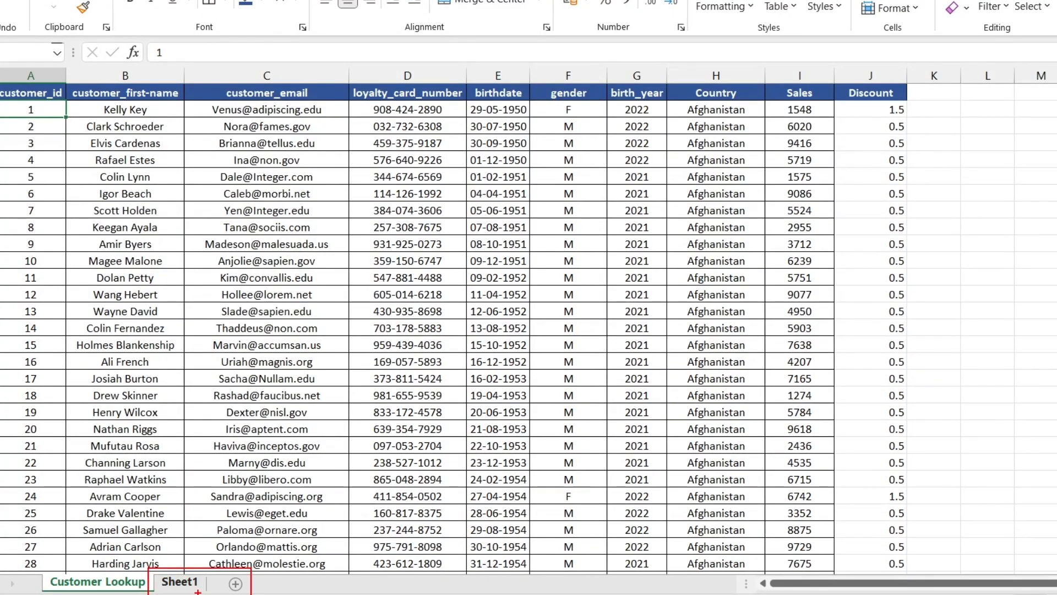
{"action": "key", "text": "Escape"}
Copy the entire block of customer records from Sheet1, columns A to I
{"action": "left_click", "coordinate": [175, 582]}
{"action": "key", "text": "ctrl+Home"}
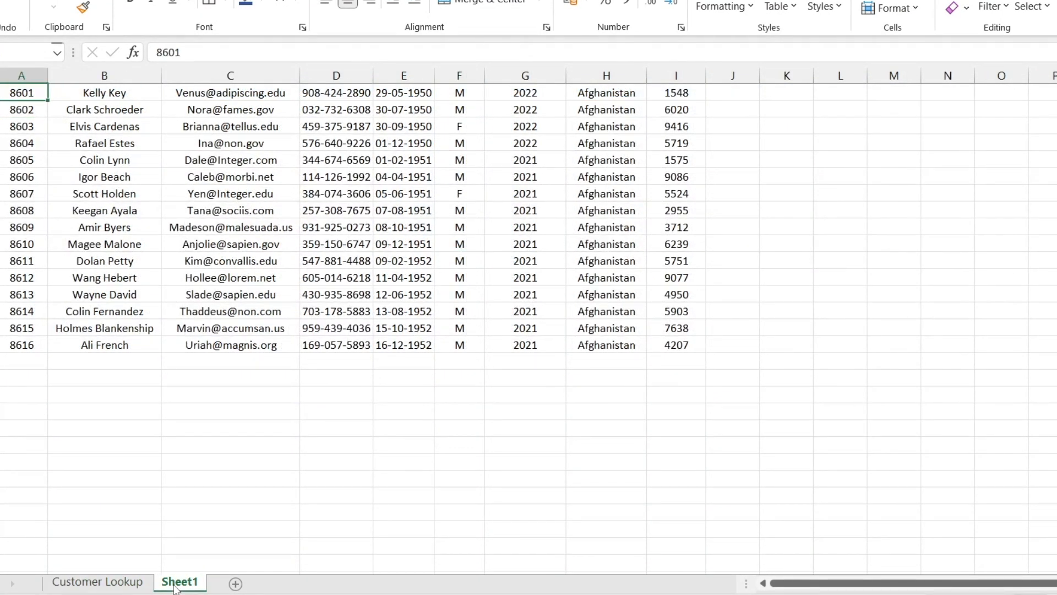
{"action": "key", "text": "ctrl+shift+Right"}
{"action": "key", "text": "ctrl+shift+Down"}
{"action": "key", "text": "ctrl+c"}
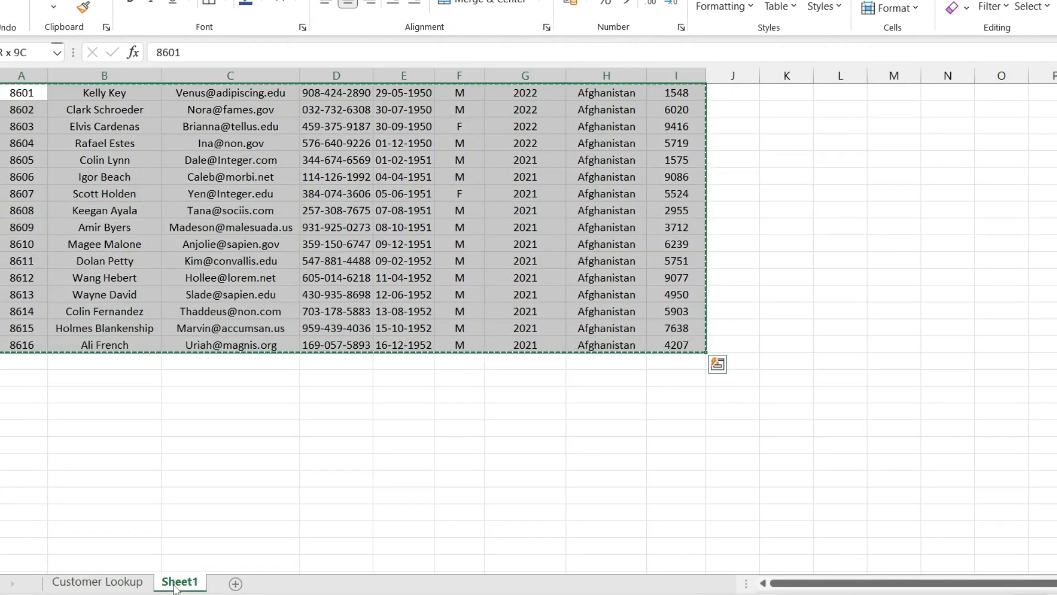
Paste the copied records directly below the last row of the Customer Lookup sheet
{"action": "left_click", "coordinate": [97, 582]}
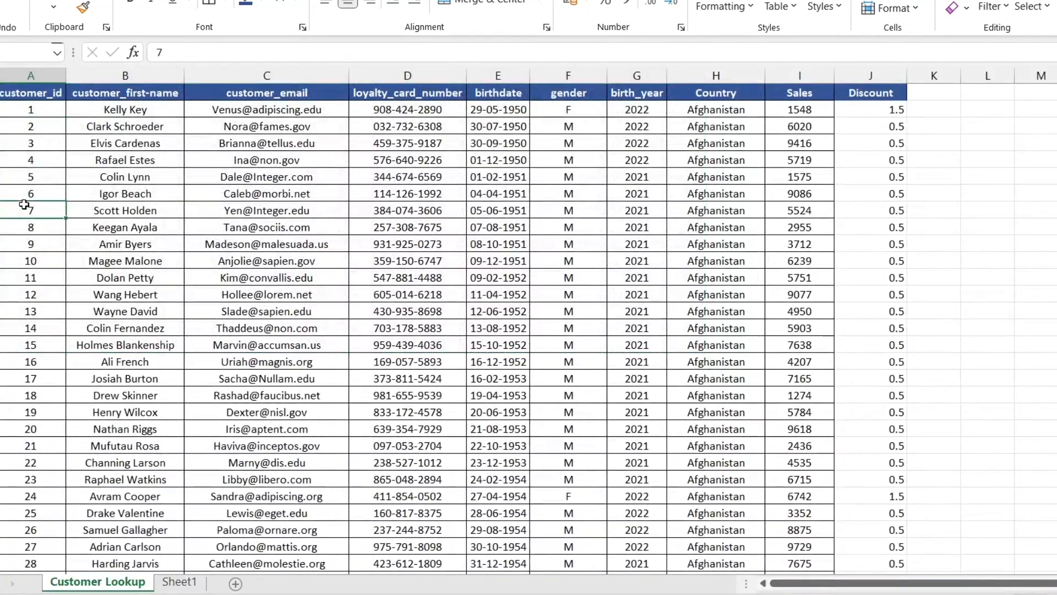
{"action": "key", "text": "ctrl+Down"}
{"action": "key", "text": "Down"}
{"action": "key", "text": "ctrl+v"}
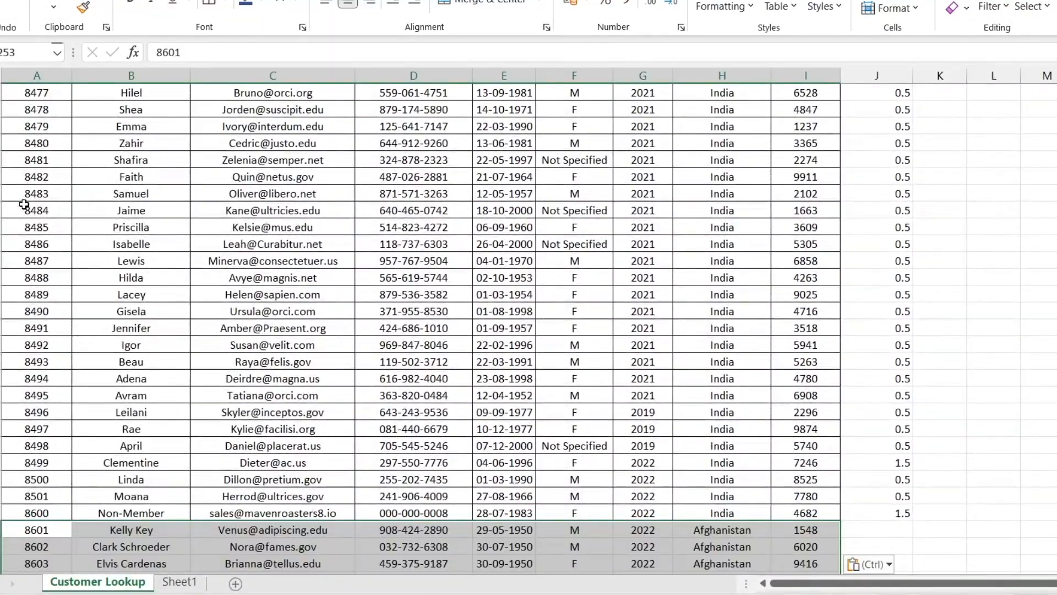
Examine the Discount cells beside the pasted records and the formula cells just above them
{"action": "scroll", "coordinate": [529, 328], "scroll_direction": "up", "scroll_amount": 2}
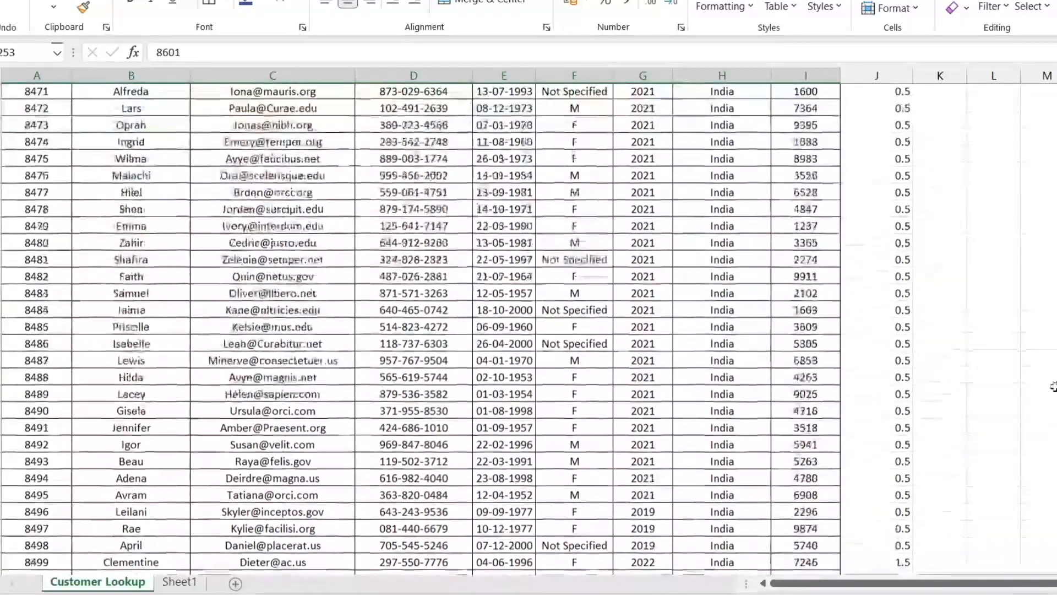
{"action": "scroll", "coordinate": [529, 329], "scroll_direction": "down", "scroll_amount": 6}
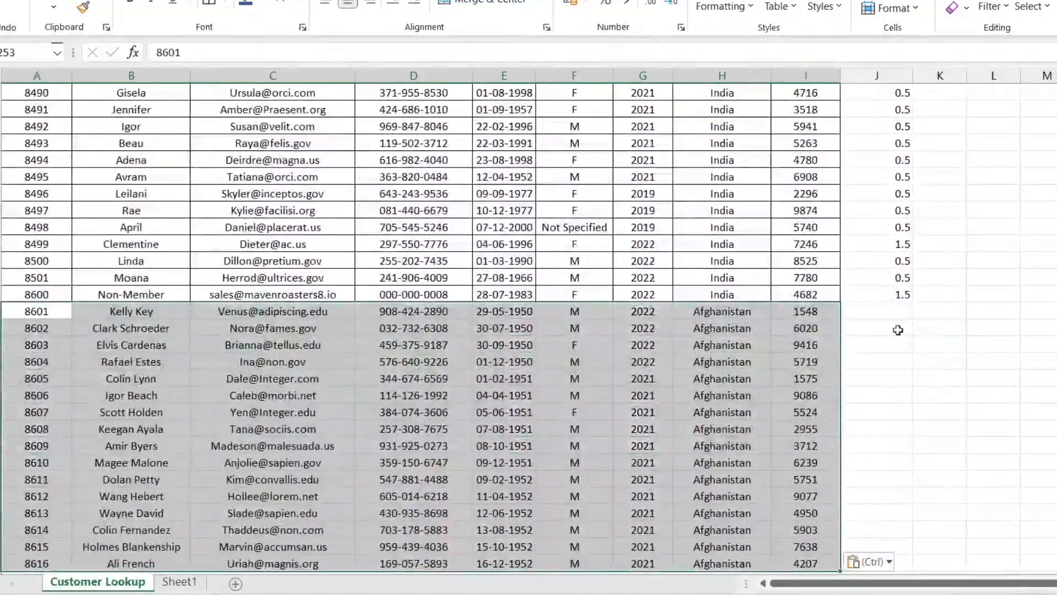
{"action": "left_click_drag", "start_coordinate": [877, 311], "coordinate": [886, 548]}
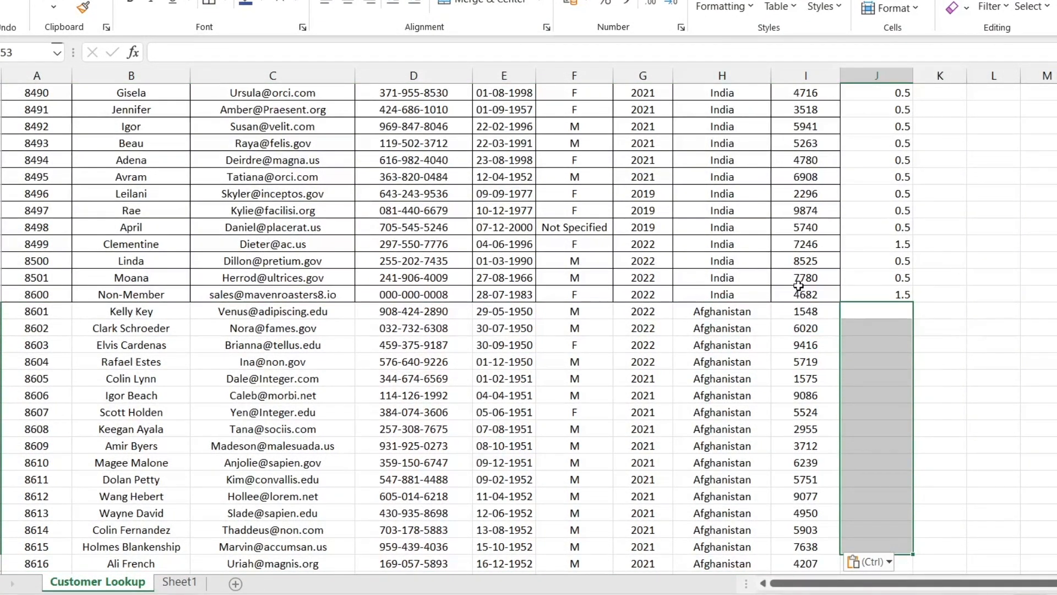
{"action": "left_click_drag", "start_coordinate": [881, 226], "coordinate": [885, 281]}
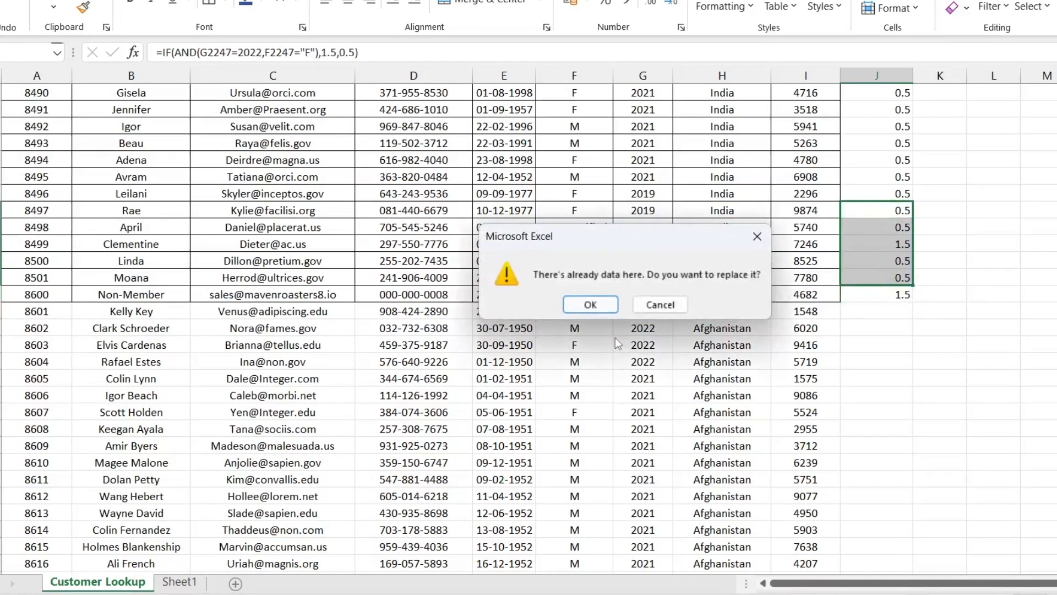
{"action": "key", "text": "Escape"}
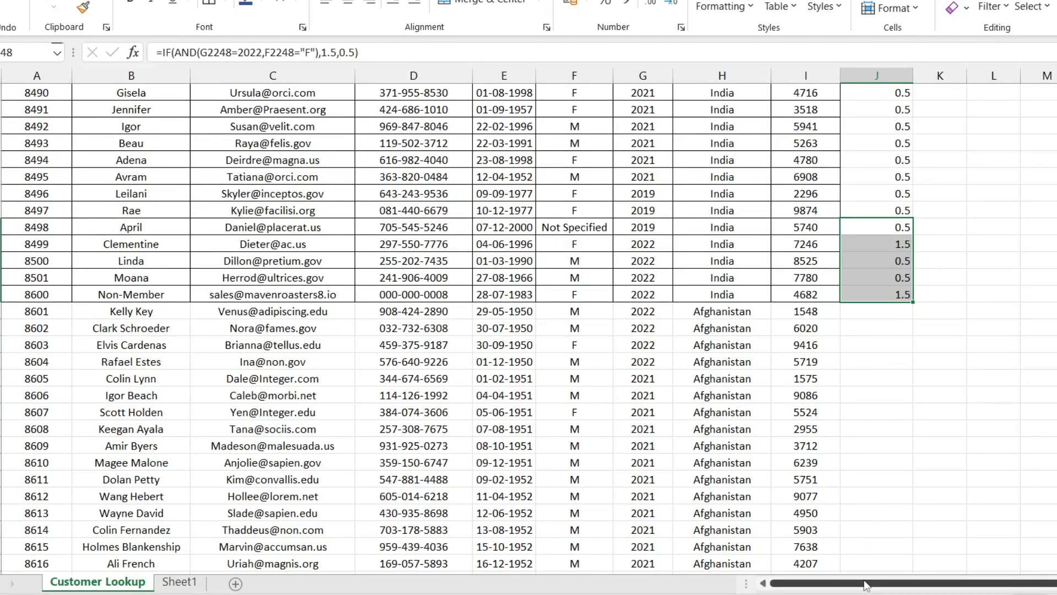
Clear all the pasted records from the bottom of the Customer Lookup sheet
{"action": "left_click", "coordinate": [820, 307]}
{"action": "key", "text": "shift+space"}
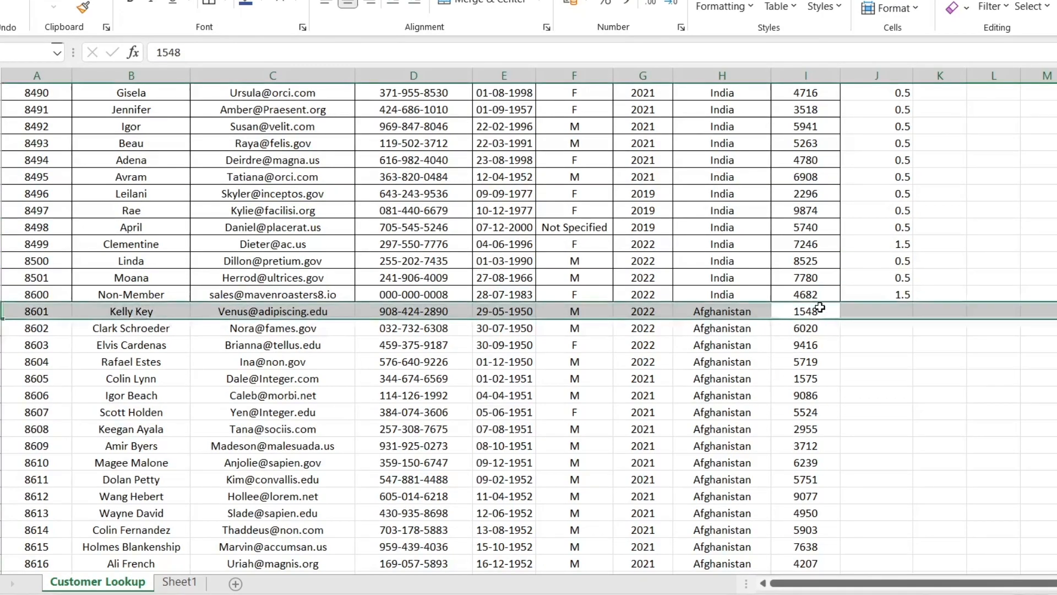
{"action": "key", "text": "ctrl+shift+Down"}
{"action": "key", "text": "Delete"}
{"action": "key", "text": "Right"}
{"action": "key", "text": "Right"}
{"action": "key", "text": "Left"}
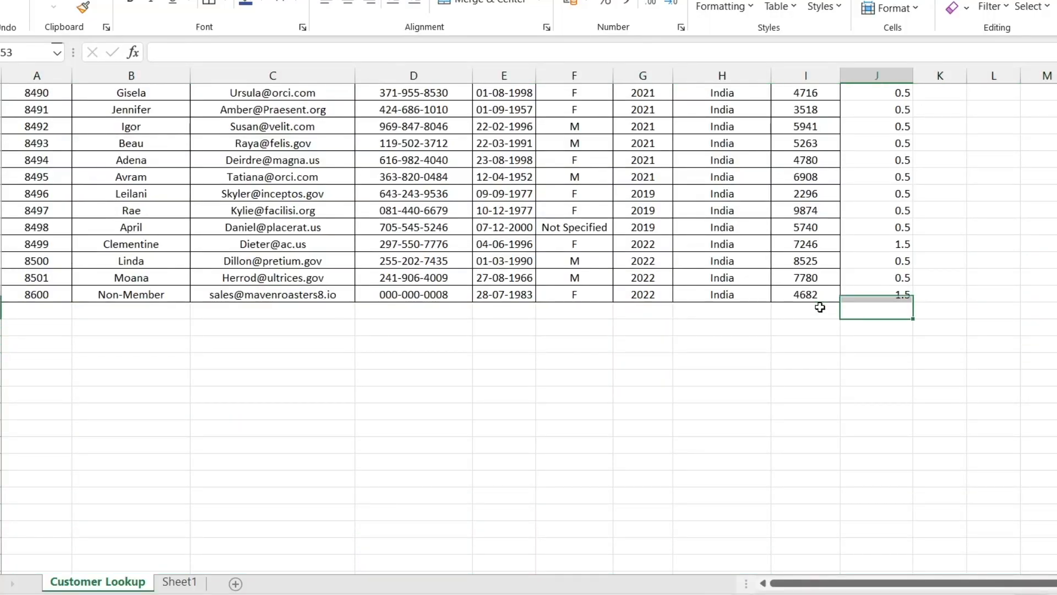
Delete the whole Discount column J from the Customer Lookup sheet
{"action": "key", "text": "Up"}
{"action": "key", "text": "ctrl+shift+Up"}
{"action": "key", "text": "ctrl+minus"}
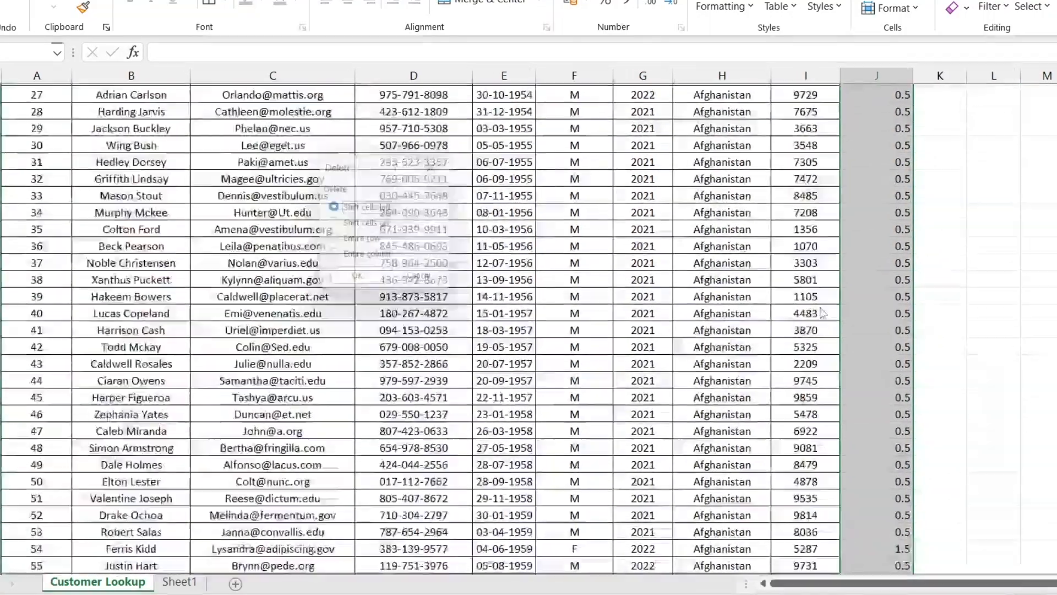
{"action": "key", "text": "Return"}
{"action": "key", "text": "ctrl+space"}
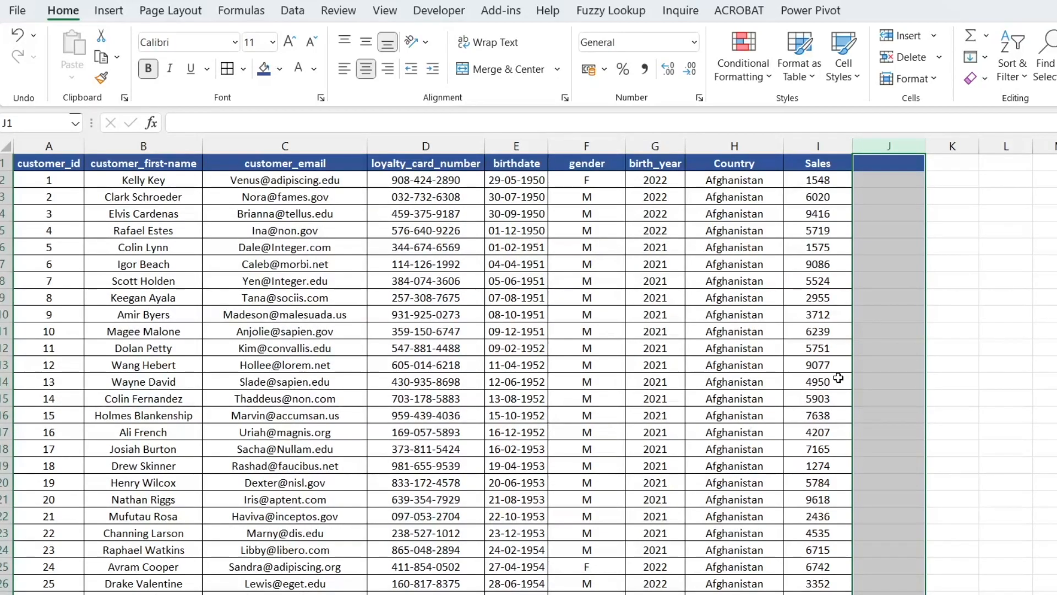
{"action": "key", "text": "ctrl+minus"}
Load the customer data range A1:I2252 into Power Query as a table with headers
{"action": "key", "text": "ctrl+Home"}
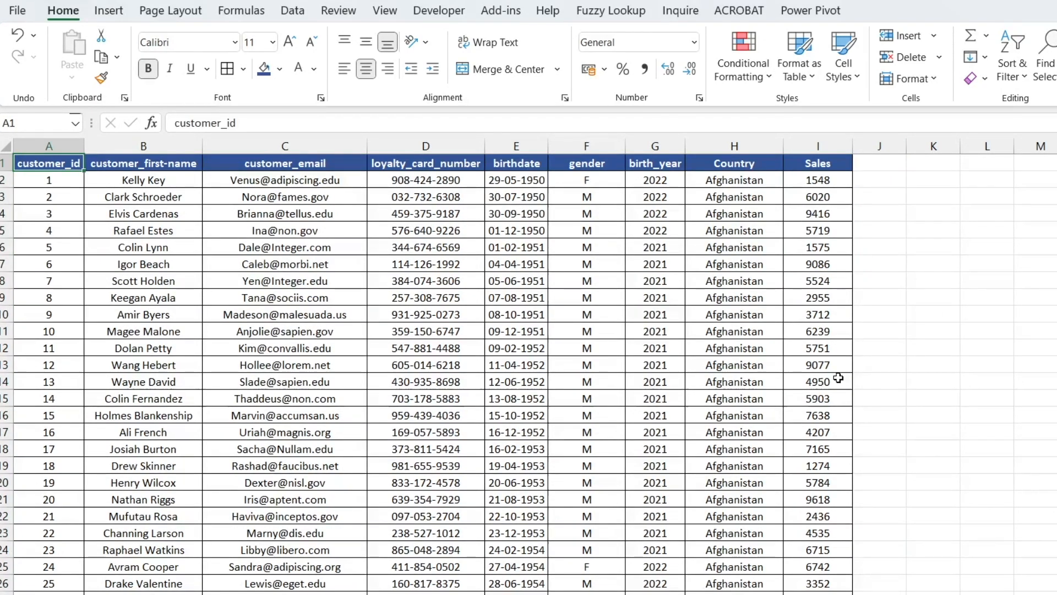
{"action": "key", "text": "ctrl+shift+Right"}
{"action": "key", "text": "ctrl+shift+Down"}
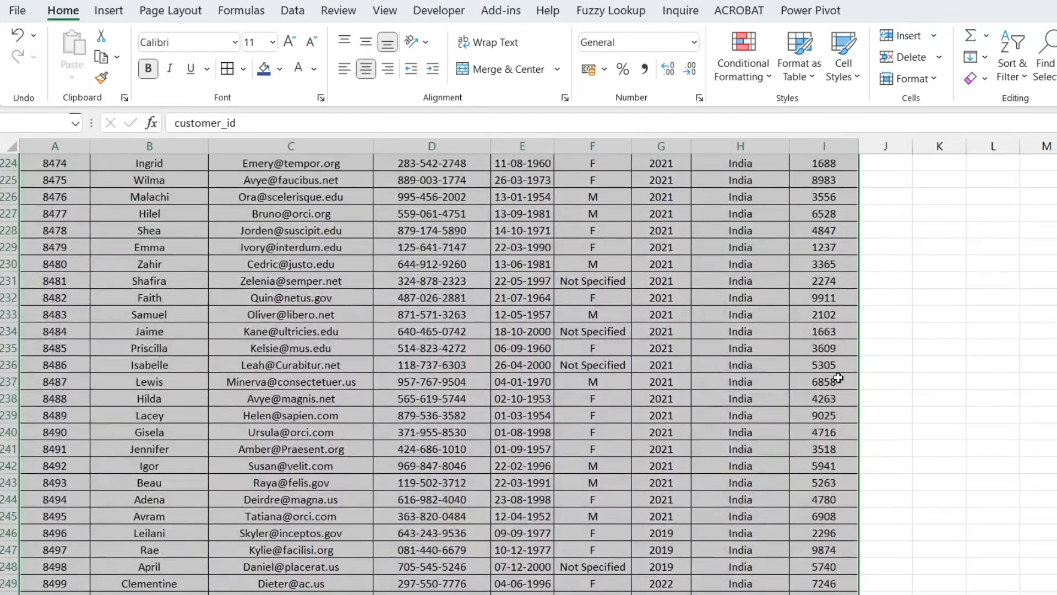
{"action": "key", "text": "alt"}
{"action": "key", "text": "a"}
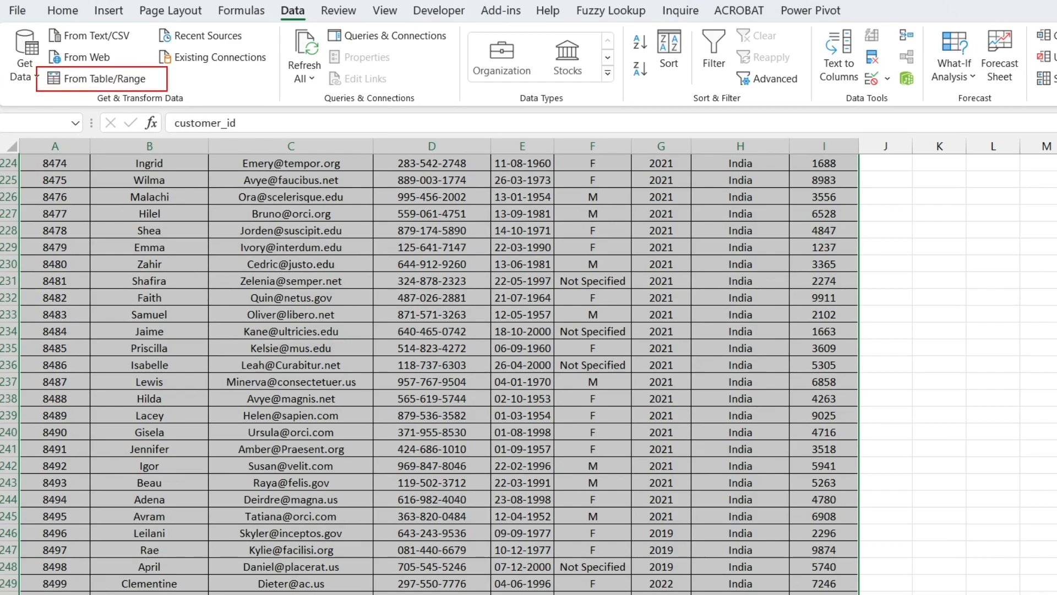
{"action": "left_click_drag", "start_coordinate": [138, 86], "coordinate": [195, 146]}
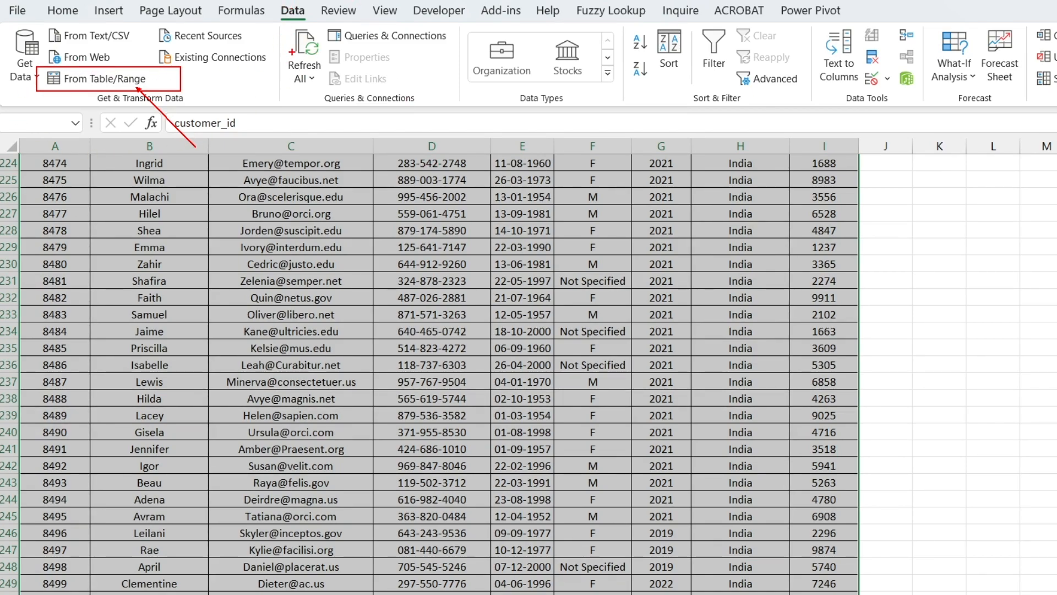
{"action": "left_click", "coordinate": [24, 66]}
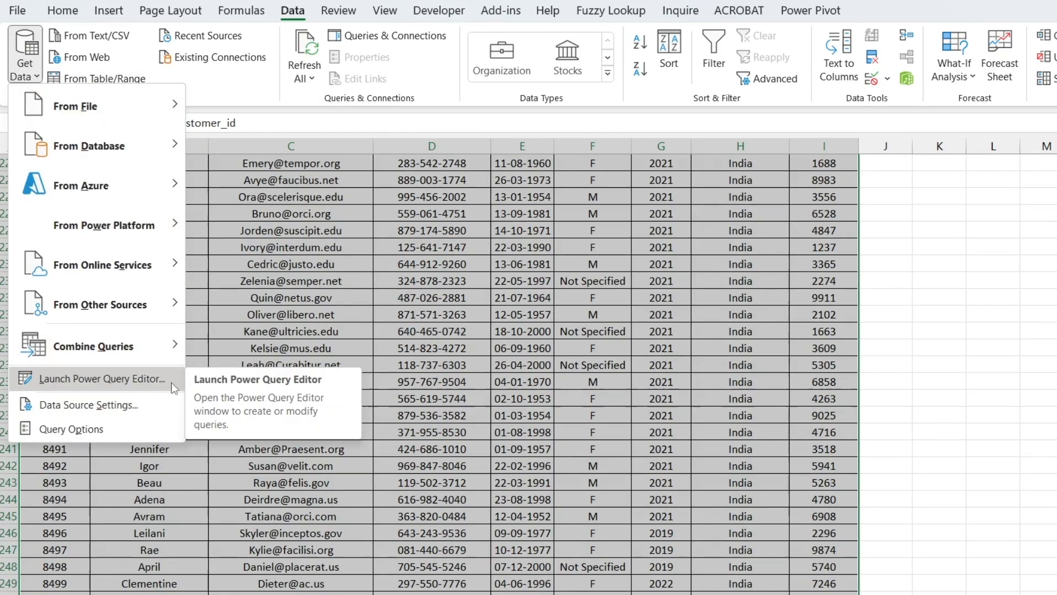
{"action": "left_click", "coordinate": [241, 96]}
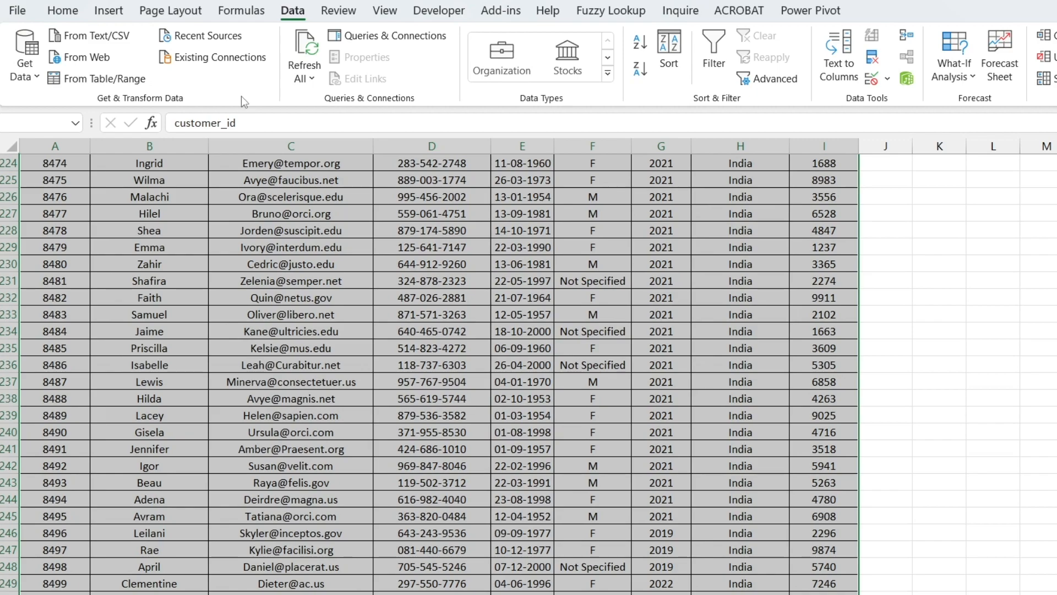
{"action": "left_click", "coordinate": [95, 82]}
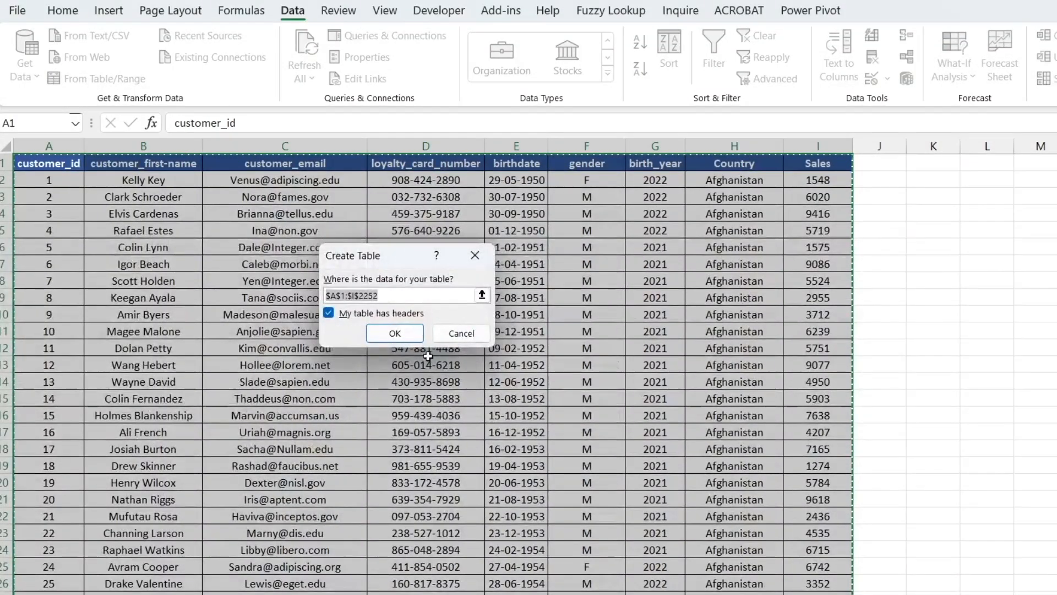
{"action": "left_click", "coordinate": [395, 334]}
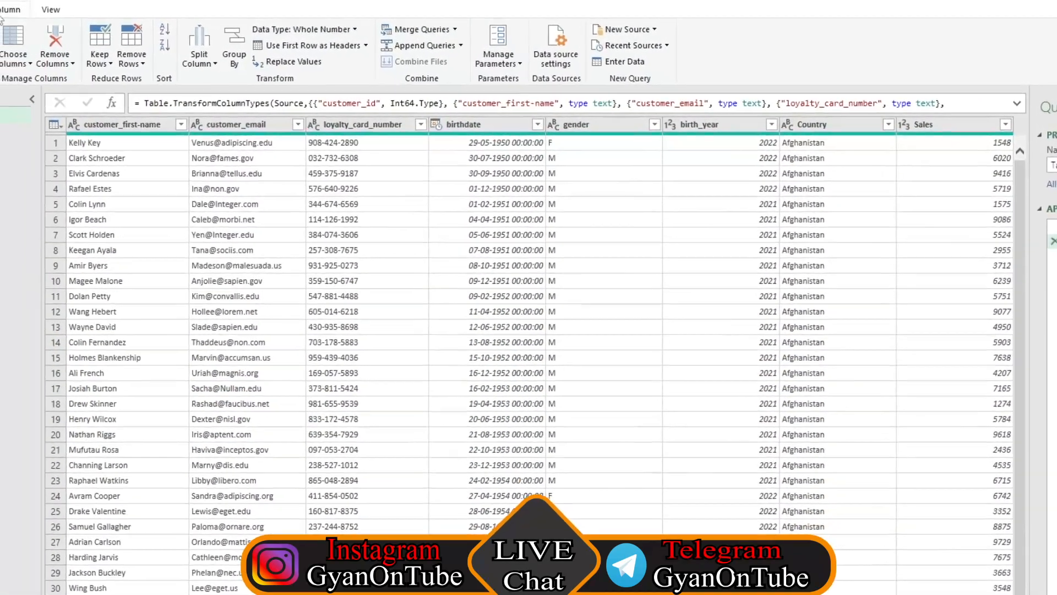
Start a custom column in the query and name it Discount
{"action": "left_click", "coordinate": [57, 11]}
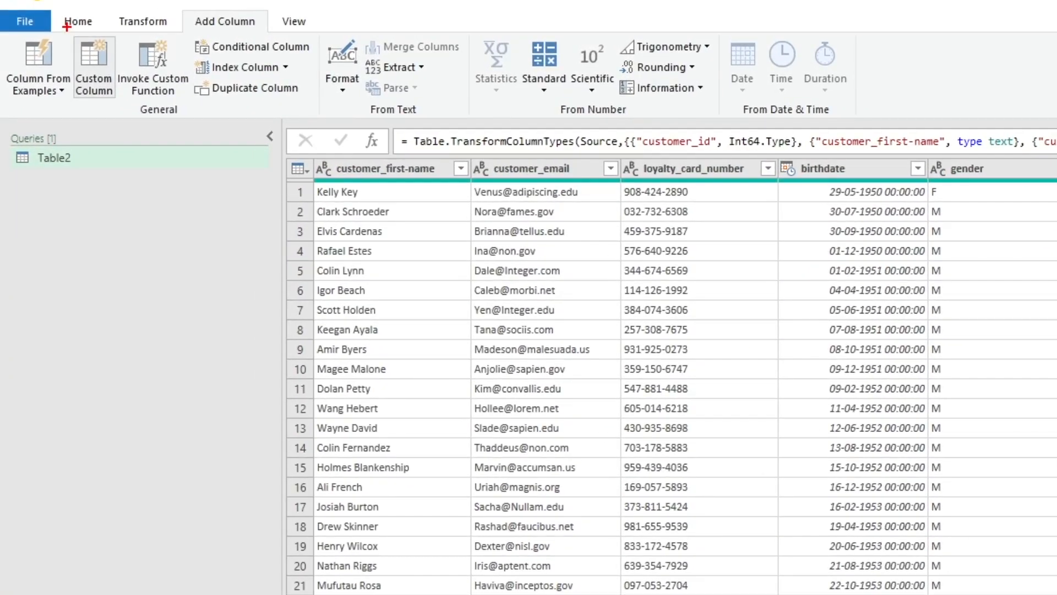
{"action": "left_click", "coordinate": [91, 70]}
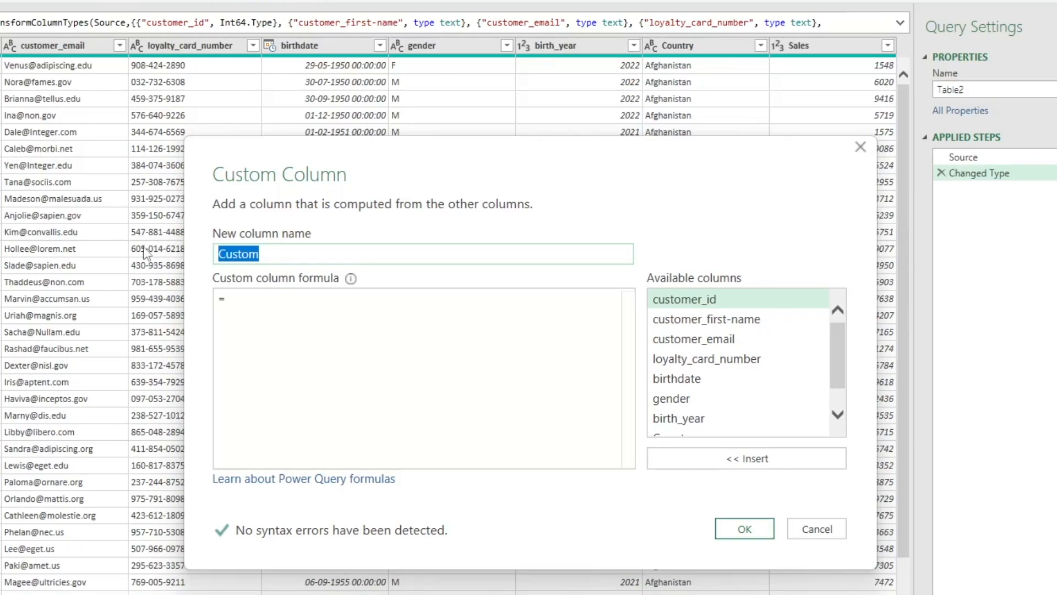
{"action": "type", "text": "D"}
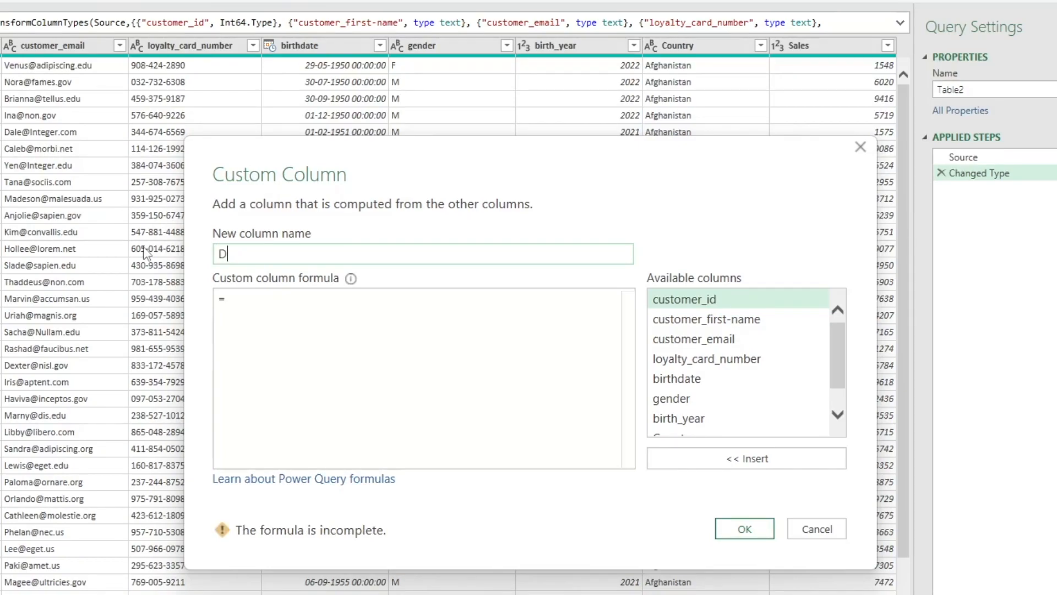
{"action": "type", "text": "iscount"}
{"action": "key", "text": "Tab"}
{"action": "left_click_drag", "start_coordinate": [397, 171], "coordinate": [395, 224]}
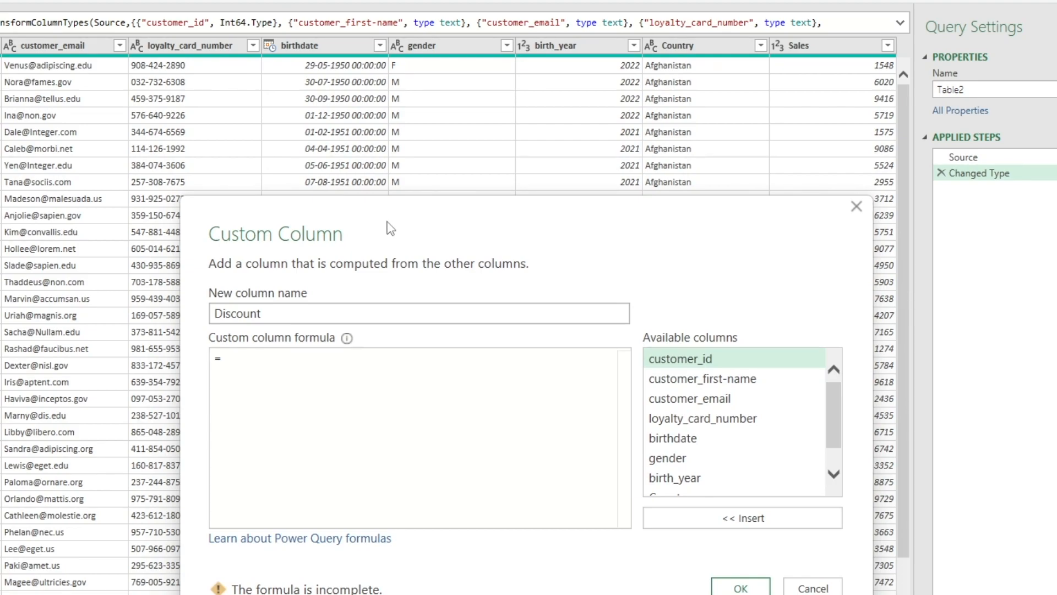
Begin the custom column formula with the condition if [birth_year]=2022
{"action": "type", "text": "if"}
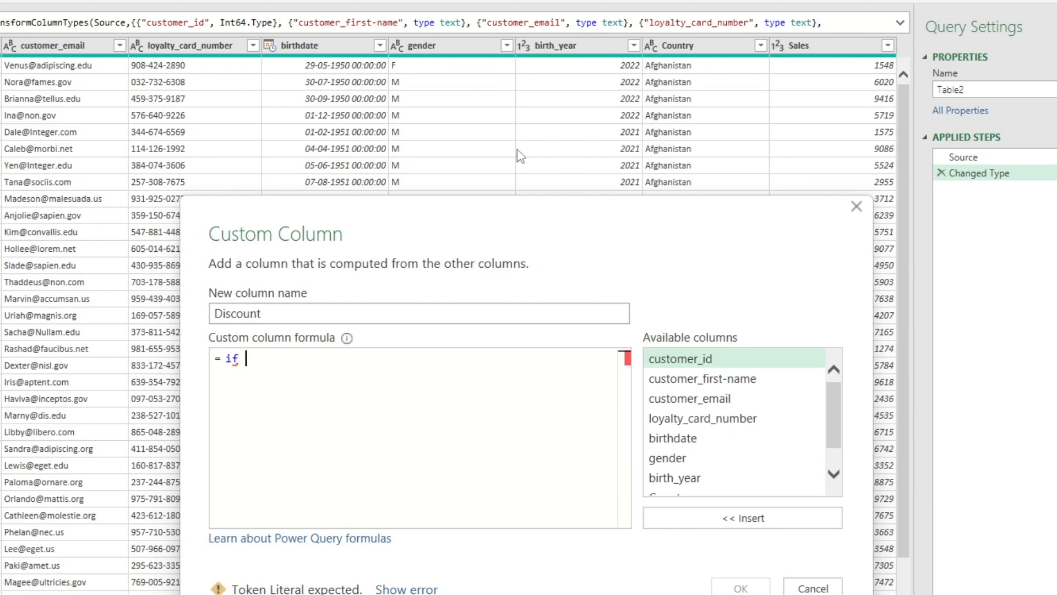
{"action": "type", "text": "["}
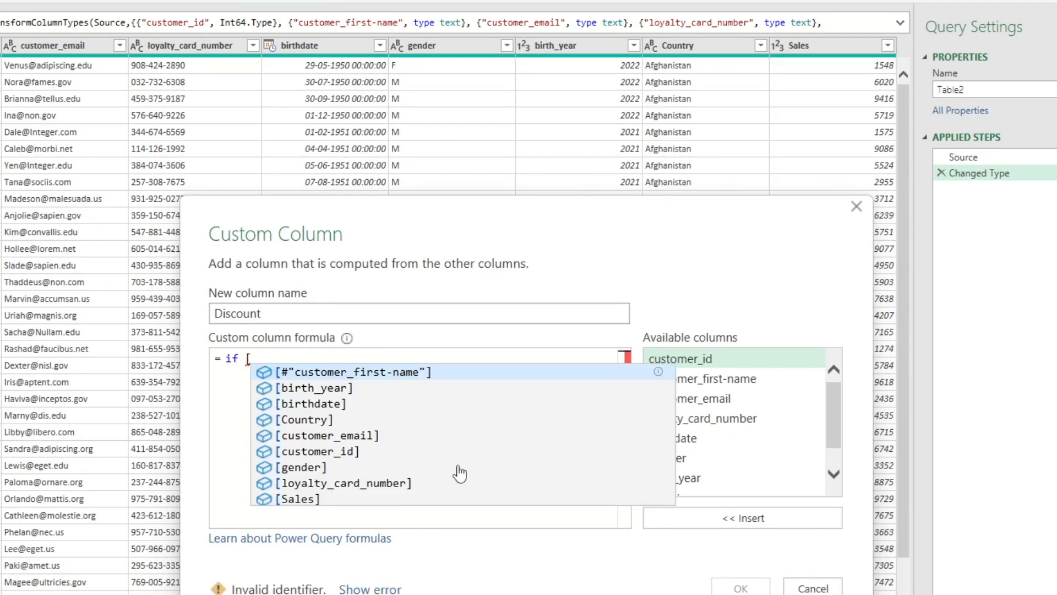
{"action": "key", "text": "Down"}
{"action": "key", "text": "Tab"}
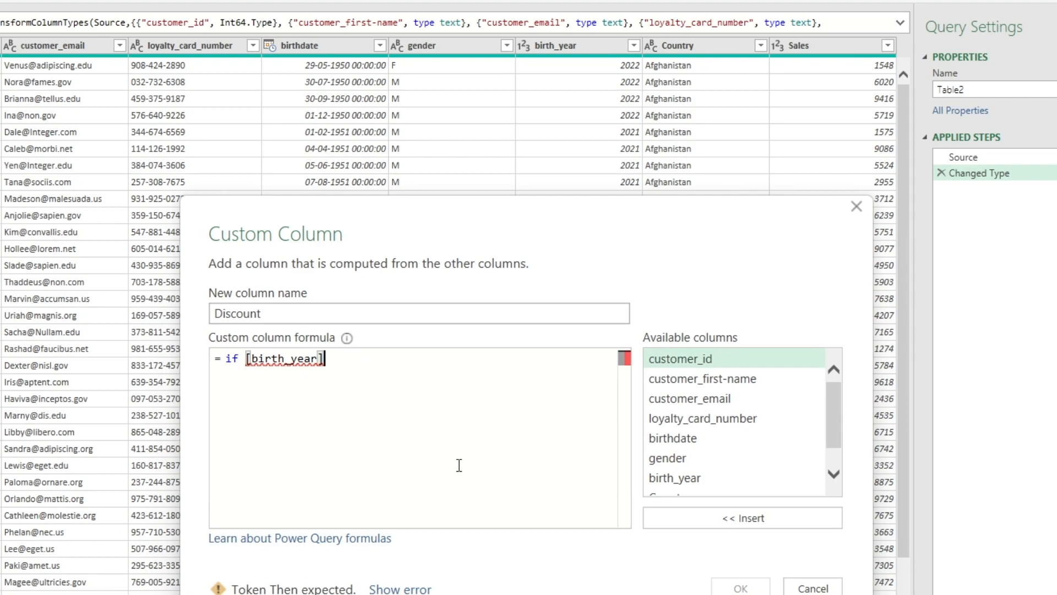
{"action": "type", "text": "=2022"}
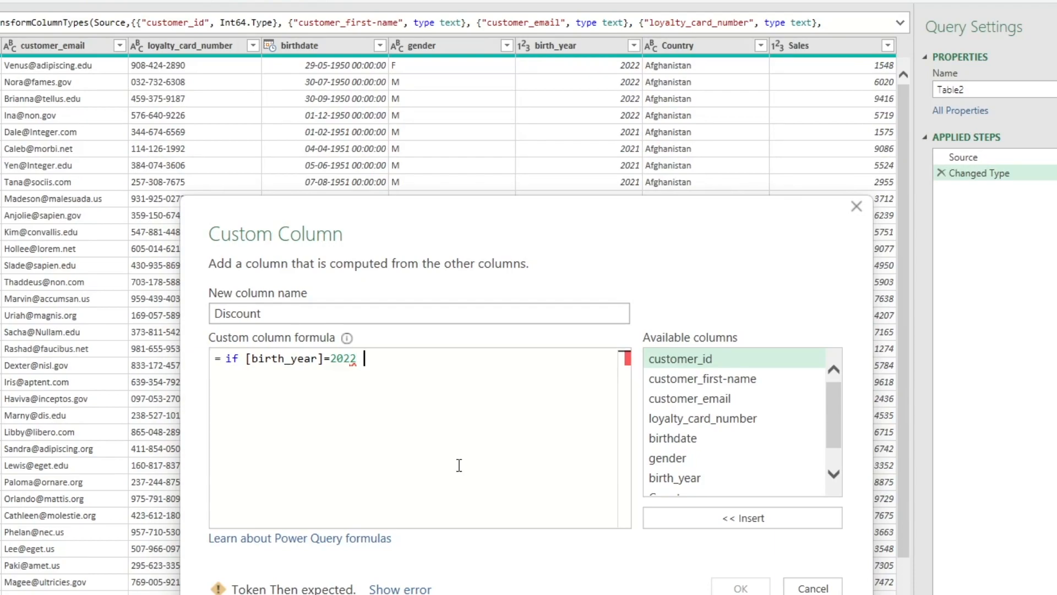
Extend the formula's condition with and [gender] = "F"
{"action": "type", "text": " and"}
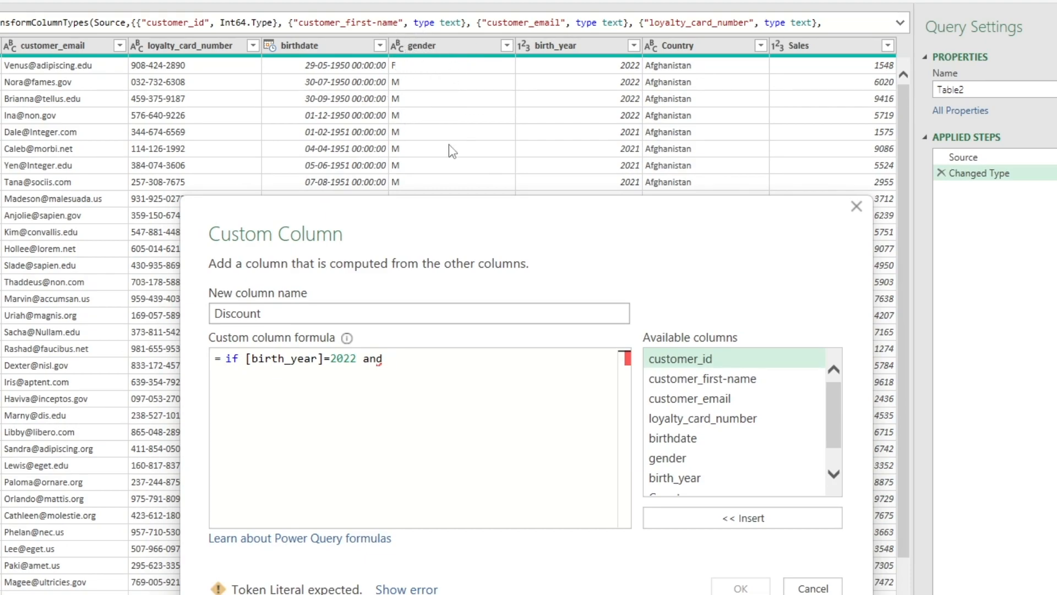
{"action": "type", "text": "["}
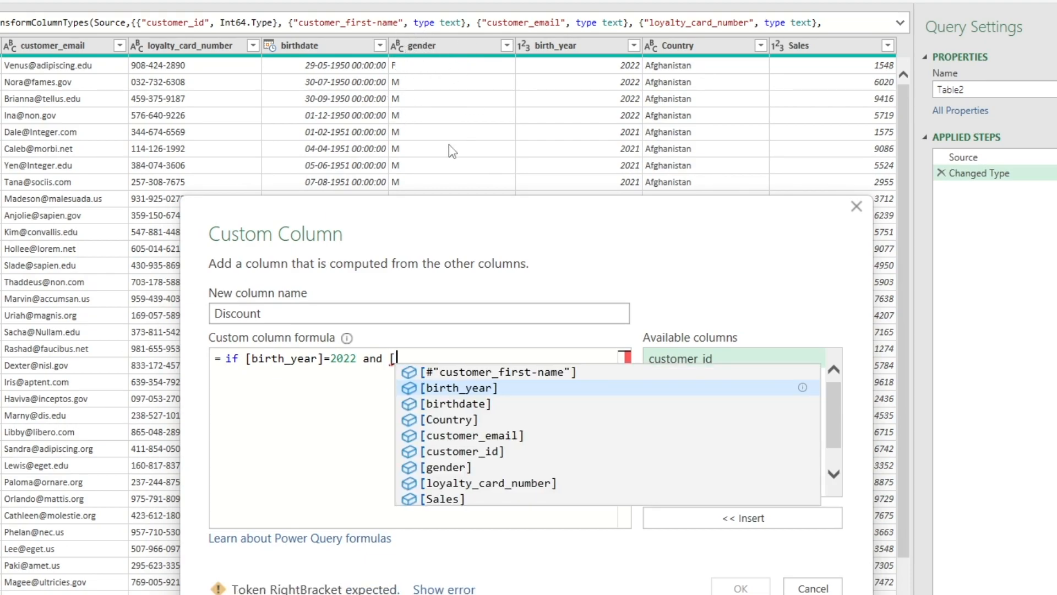
{"action": "type", "text": "gender]"}
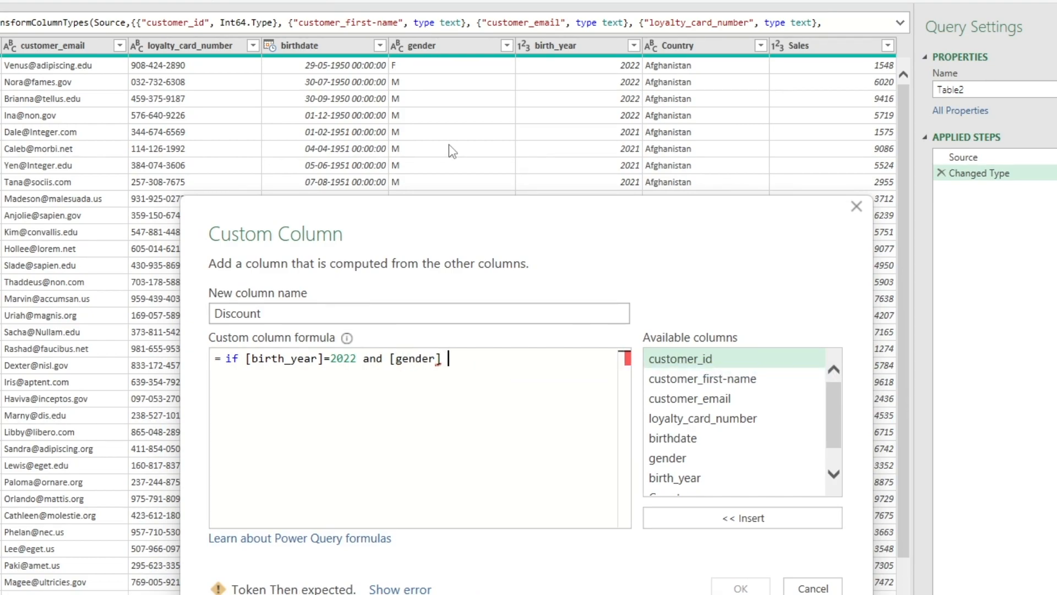
{"action": "type", "text": " ="}
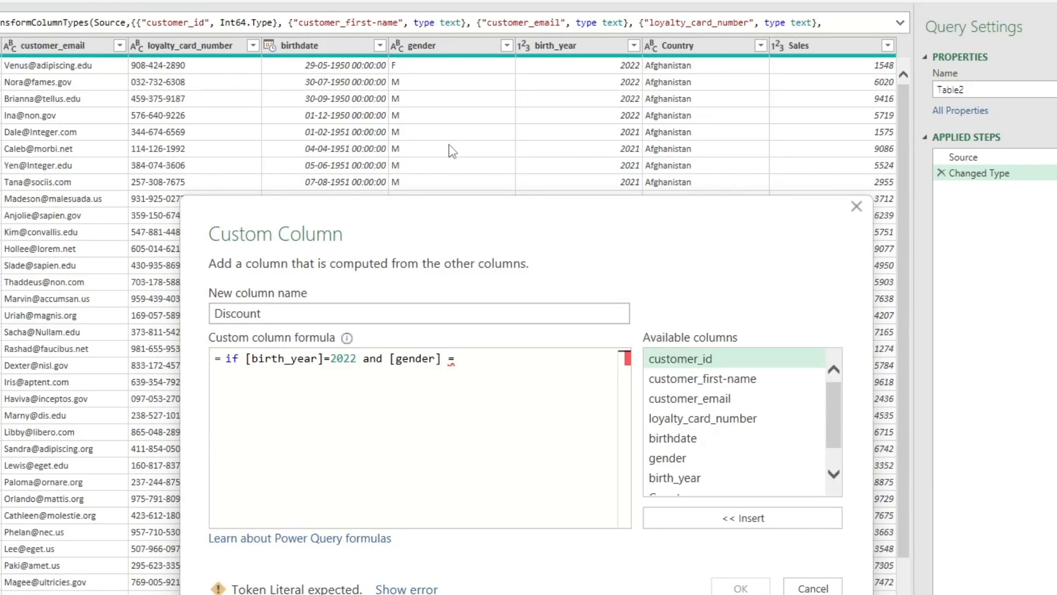
{"action": "type", "text": "\""}
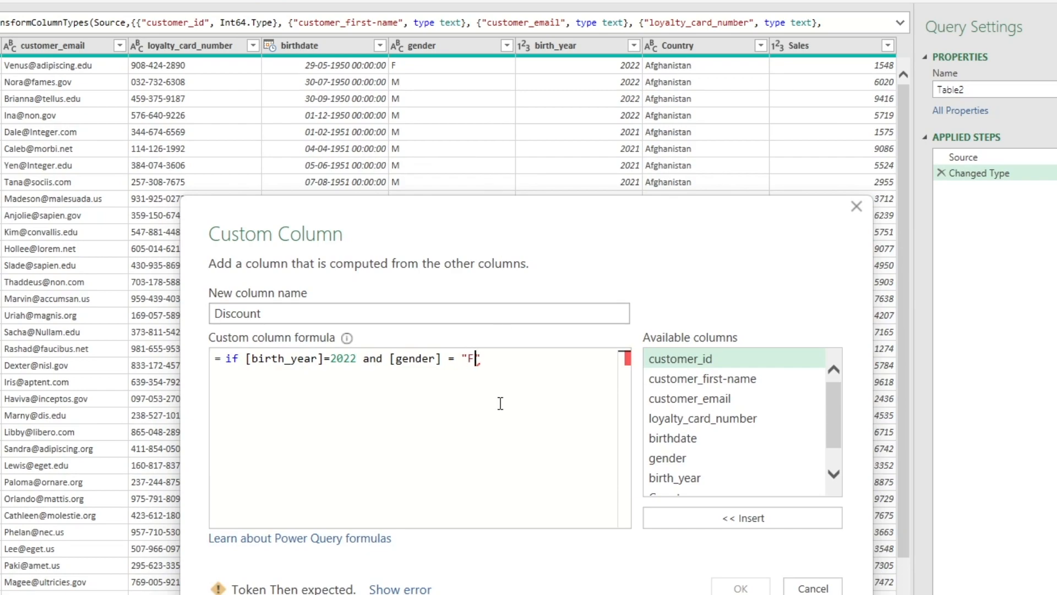
{"action": "type", "text": "F\""}
Complete the formula with then 1.5 else 0.5 and add the Discount column to the query
{"action": "type", "text": "then "}
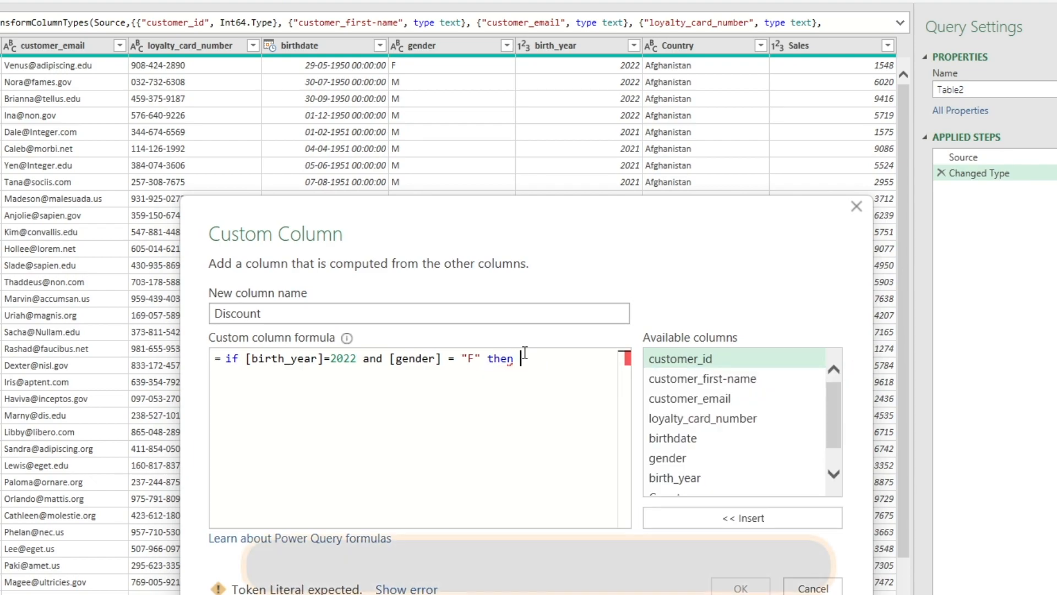
{"action": "type", "text": "1.5"}
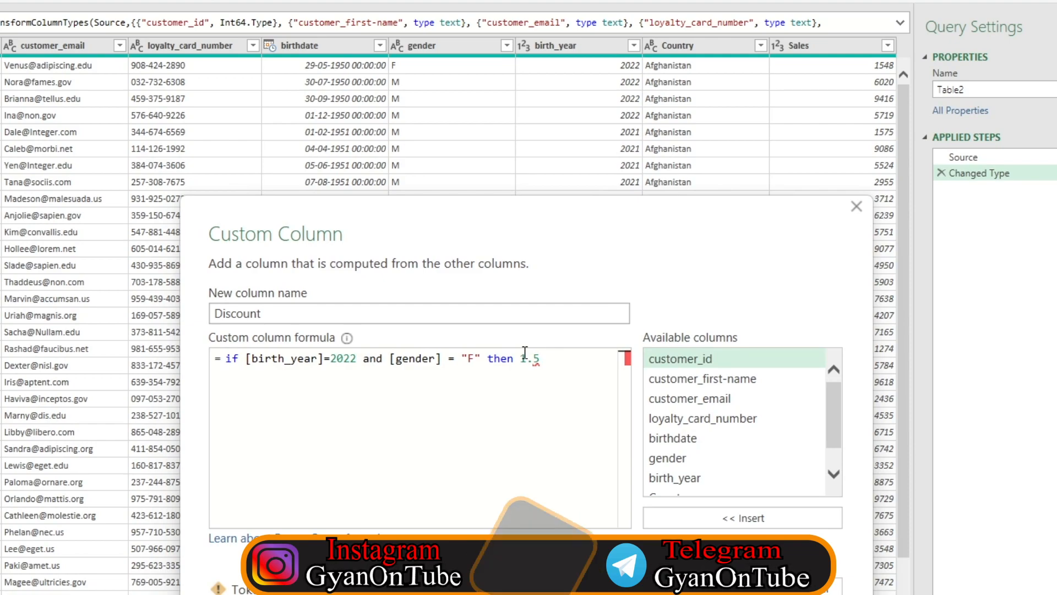
{"action": "type", "text": " els"}
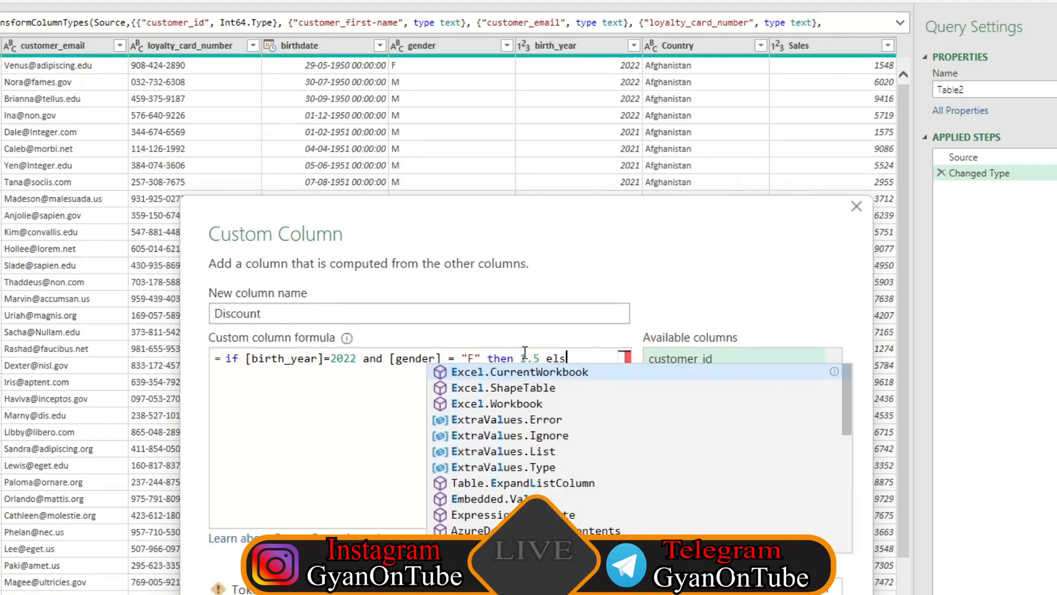
{"action": "type", "text": "e 0.5"}
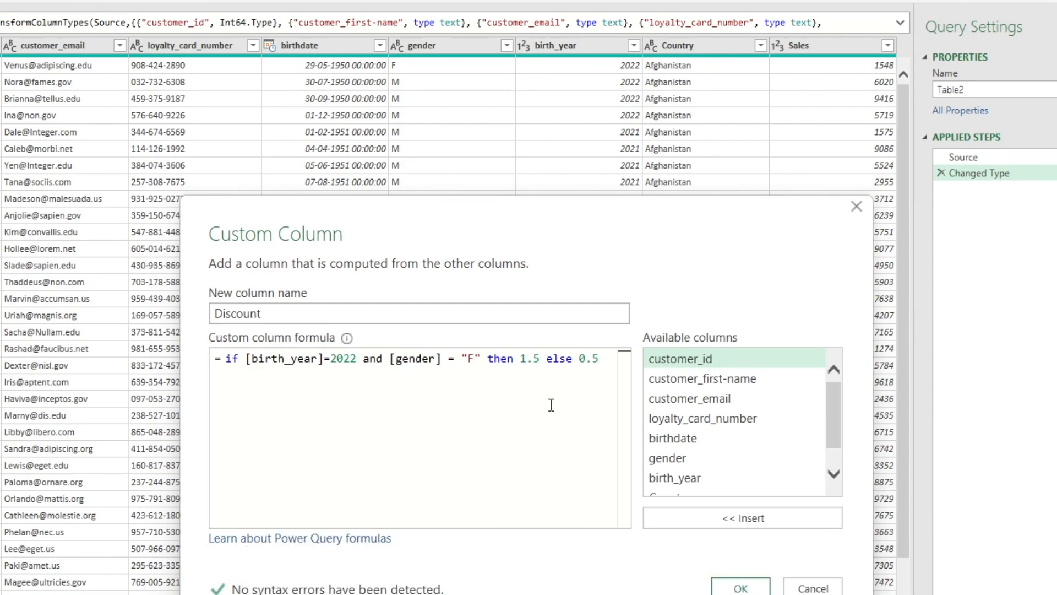
{"action": "left_click", "coordinate": [740, 588]}
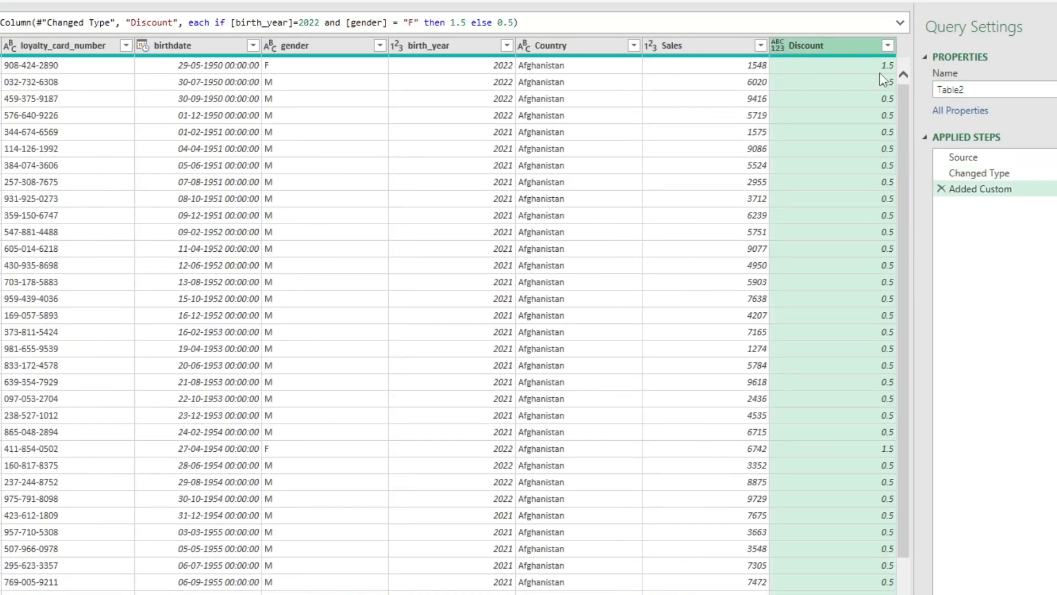
{"action": "mouse_move", "coordinate": [783, 32]}
{"action": "left_mouse_down"}
{"action": "mouse_move", "coordinate": [831, 94]}
{"action": "mouse_move", "coordinate": [925, 447]}
{"action": "mouse_move", "coordinate": [928, 564]}
{"action": "left_mouse_up"}
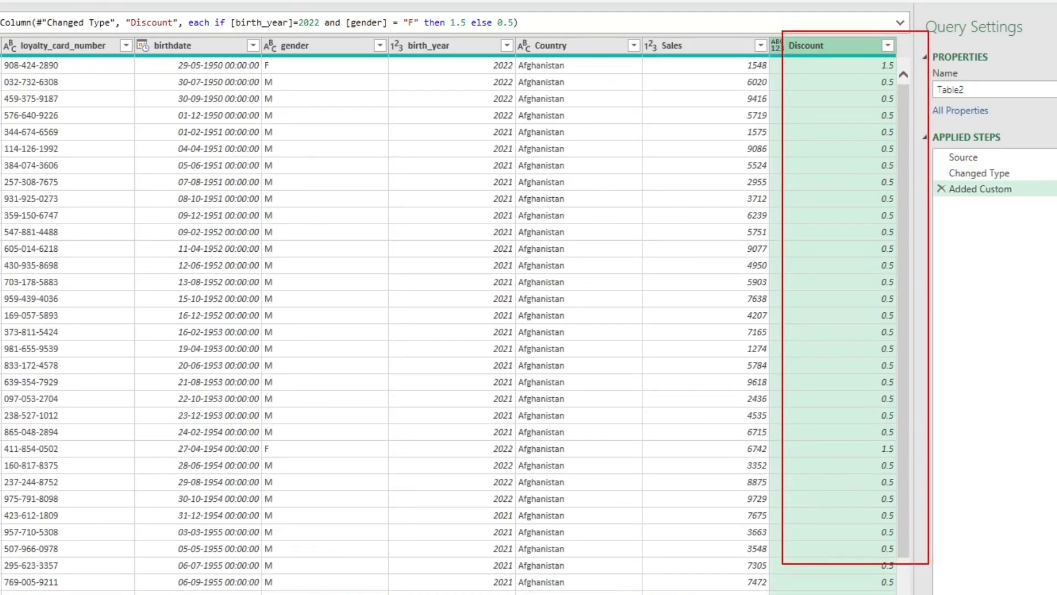
{"action": "key", "text": "Escape"}
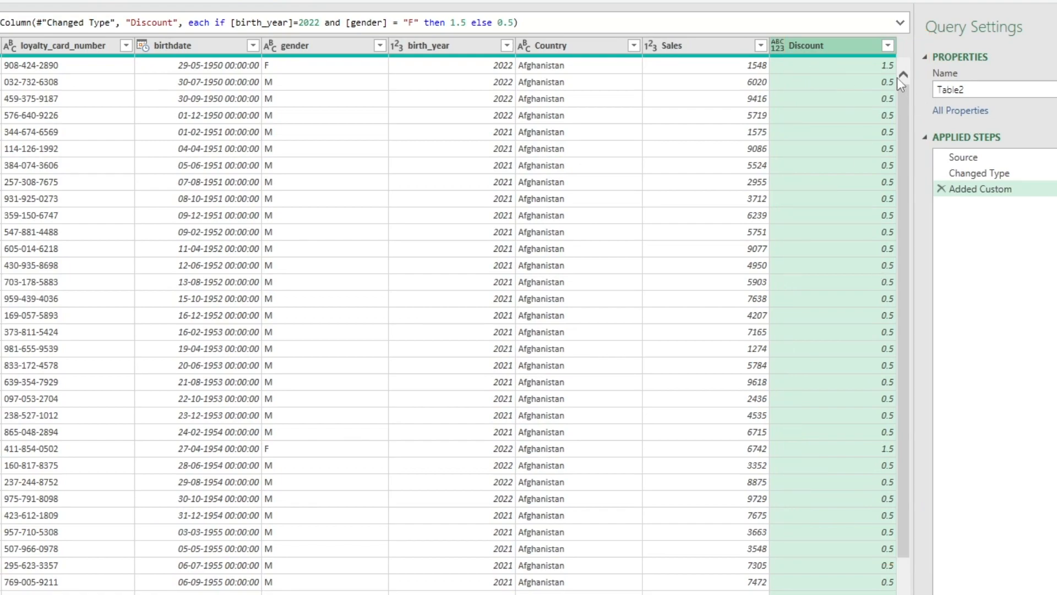
{"action": "left_click_drag", "start_coordinate": [876, 57], "coordinate": [908, 236]}
{"action": "left_click_drag", "start_coordinate": [793, 57], "coordinate": [854, 103]}
{"action": "key", "text": "Escape"}
Set the Discount column's data type first to Whole Number and finally to Decimal Number
{"action": "left_click", "coordinate": [778, 47]}
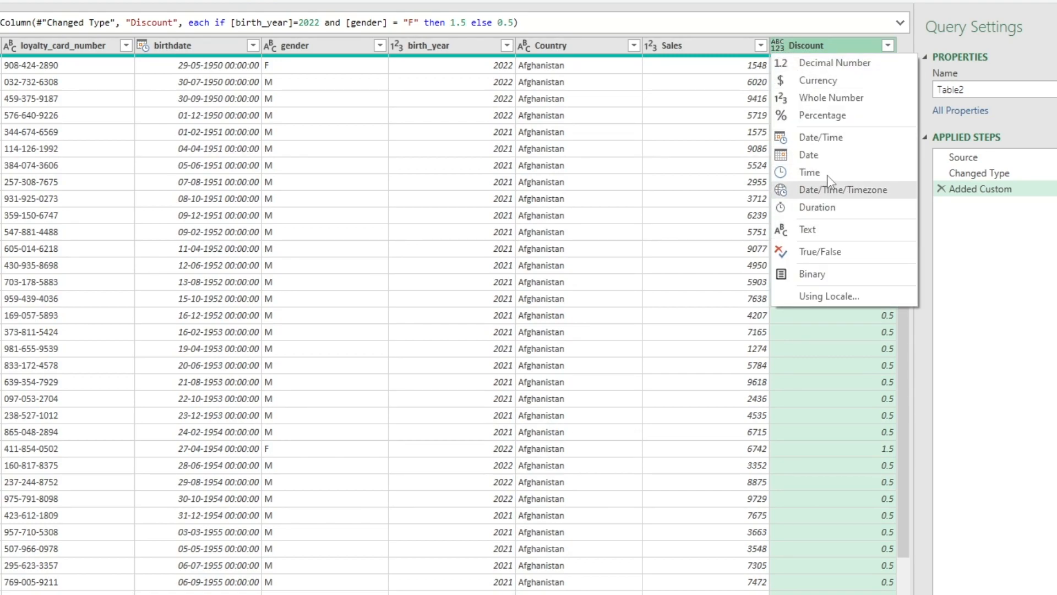
{"action": "left_click", "coordinate": [826, 97]}
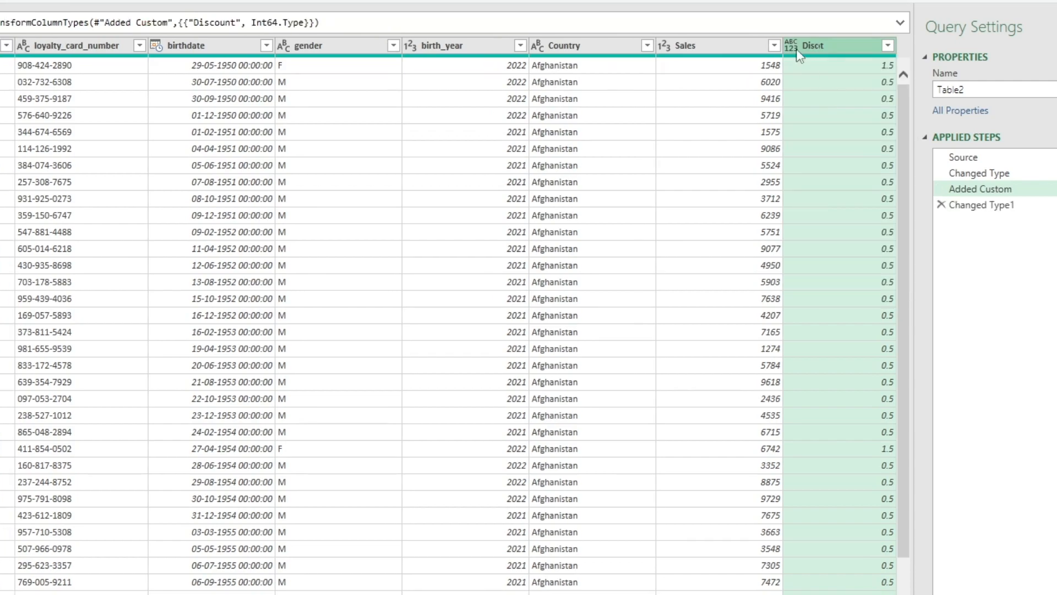
{"action": "left_click", "coordinate": [778, 47]}
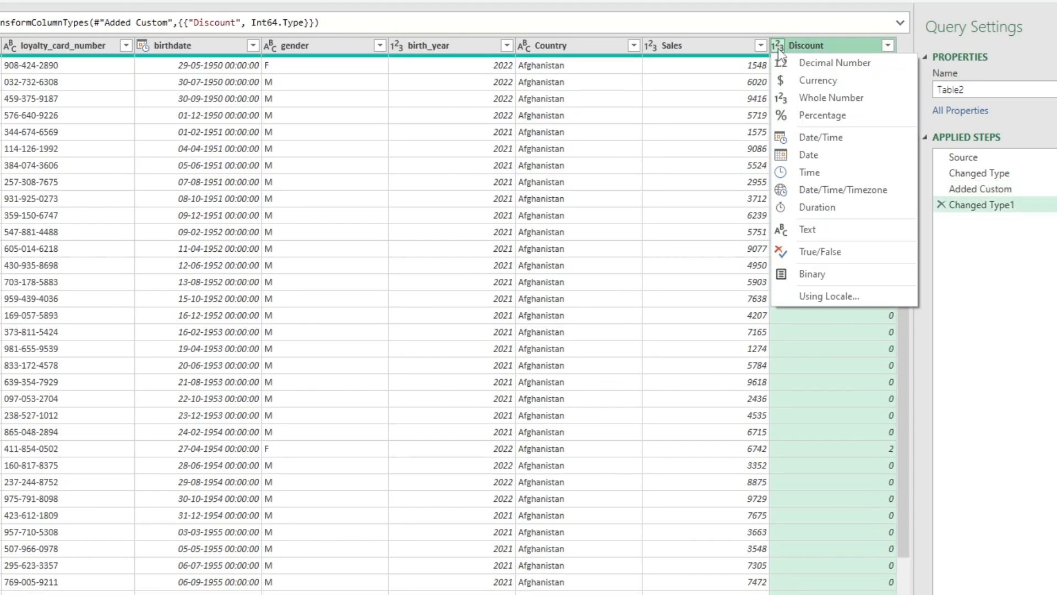
{"action": "left_click", "coordinate": [820, 63]}
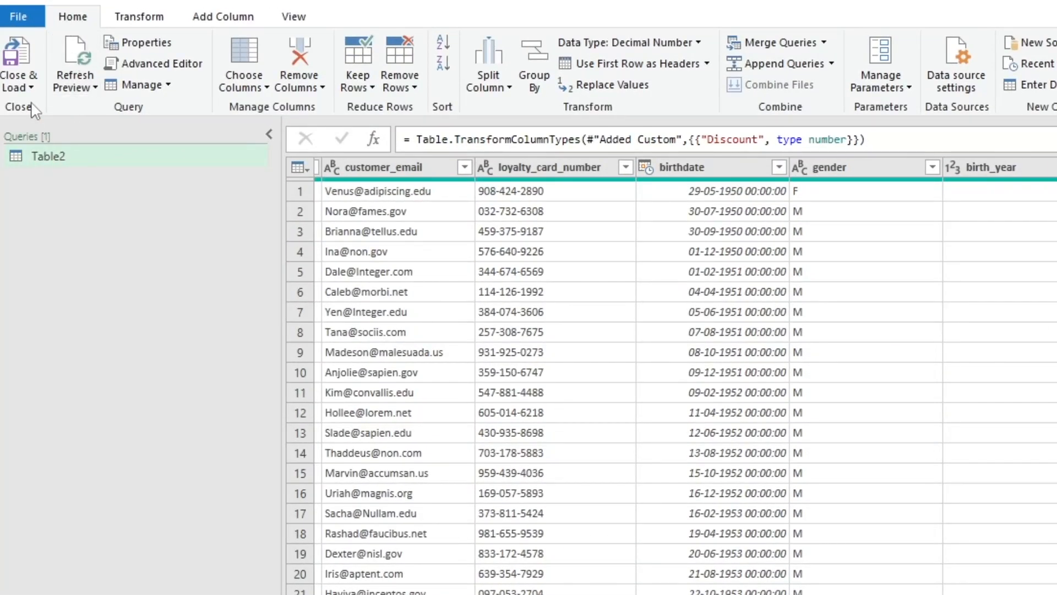
Close the query editor and load the query as a table in a new worksheet
{"action": "left_click", "coordinate": [31, 88]}
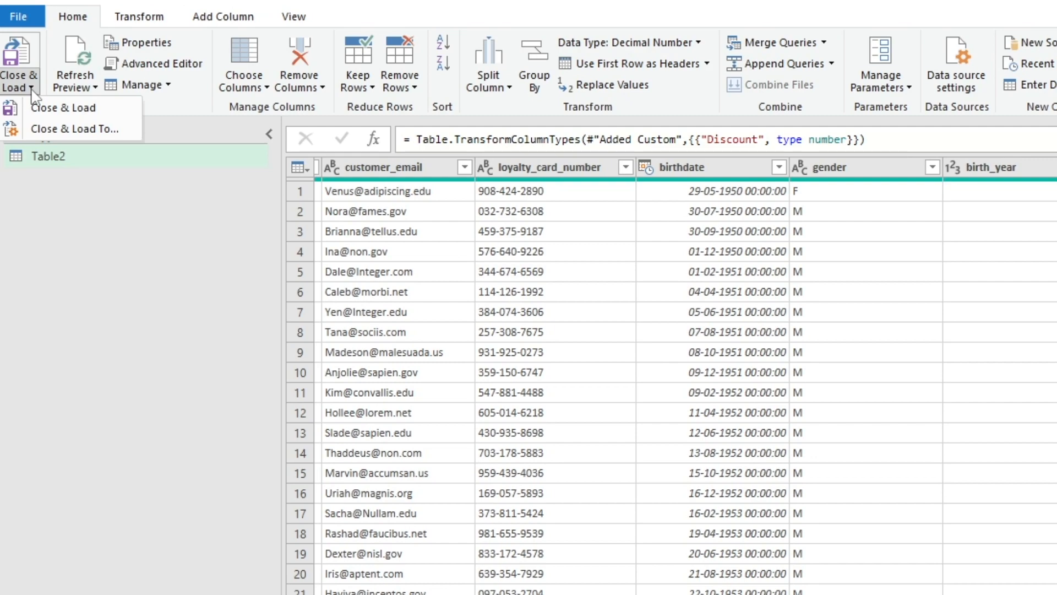
{"action": "left_click", "coordinate": [112, 130]}
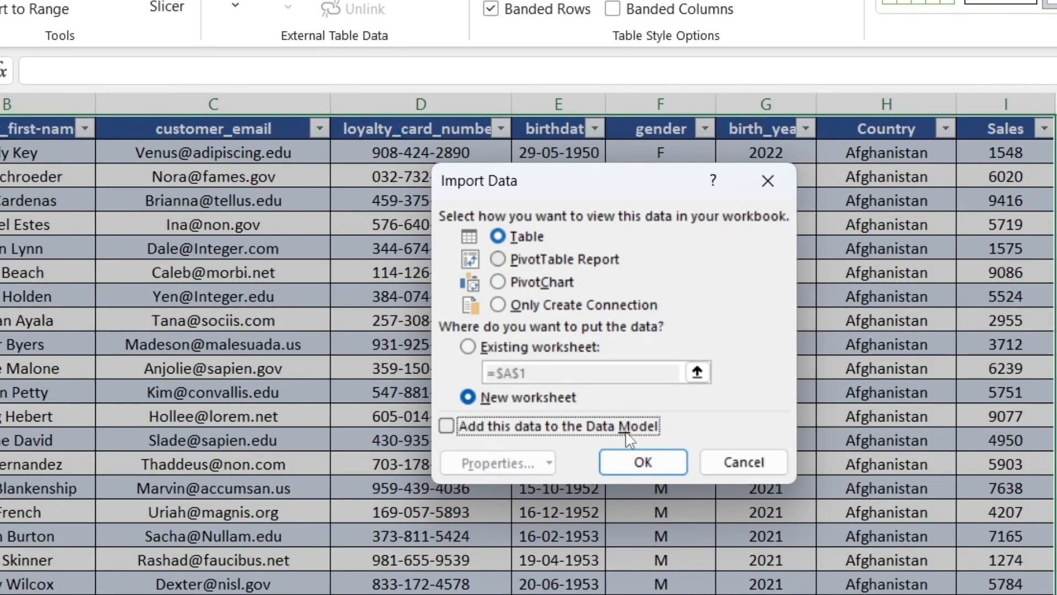
{"action": "left_click", "coordinate": [448, 429]}
{"action": "left_click", "coordinate": [643, 463]}
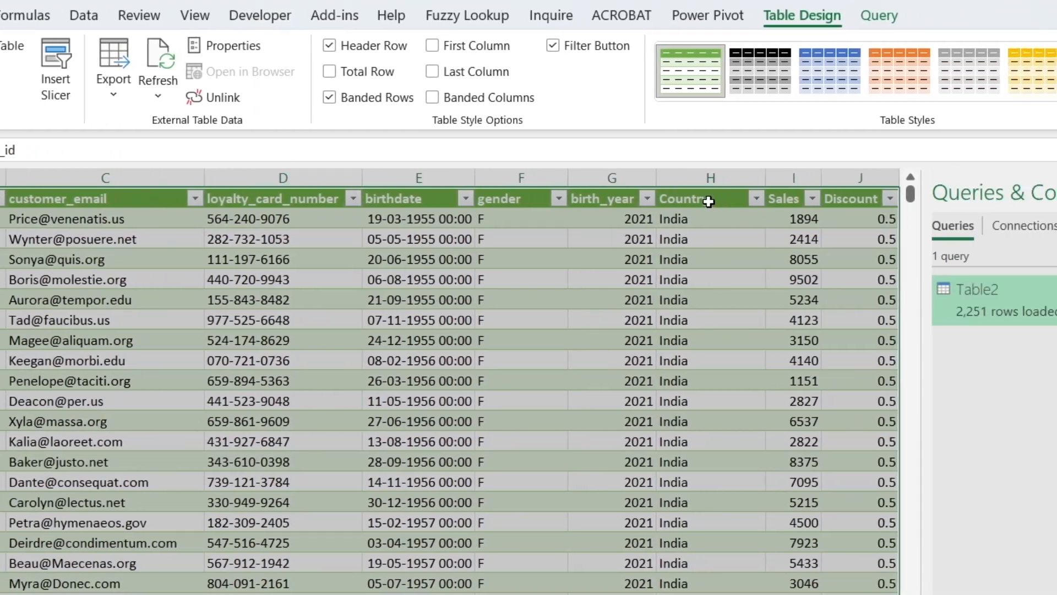
Filter the loaded table to show only records with birth_year 2022
{"action": "left_click", "coordinate": [975, 199]}
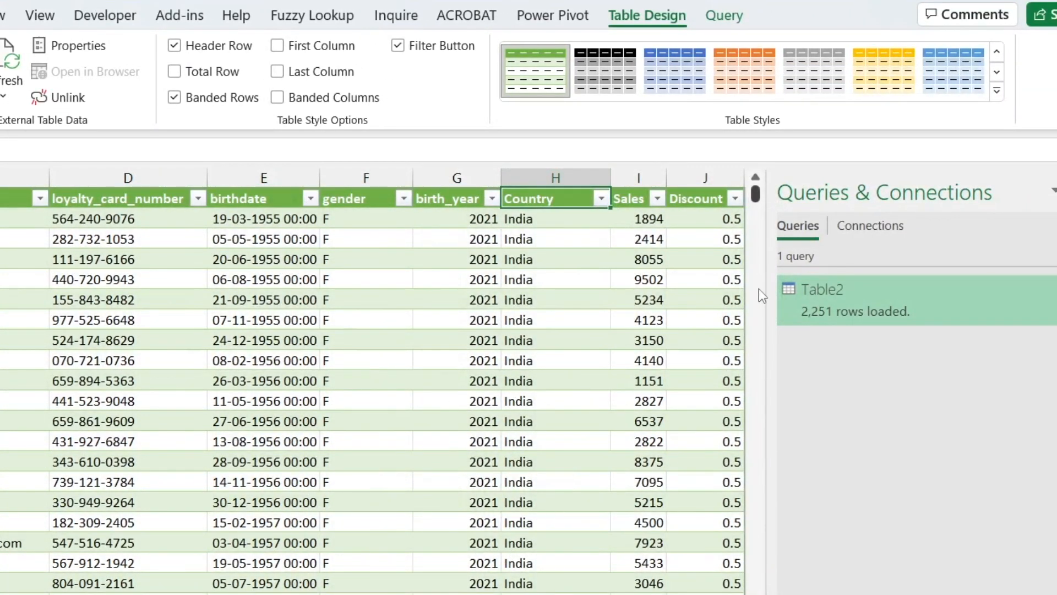
{"action": "left_click", "coordinate": [756, 191]}
{"action": "left_click", "coordinate": [491, 198]}
{"action": "left_click", "coordinate": [309, 437]}
{"action": "left_click", "coordinate": [304, 490]}
{"action": "left_click", "coordinate": [348, 589]}
Narrow the filtered records to gender F to check their Discount values
{"action": "left_click", "coordinate": [411, 199]}
{"action": "left_click", "coordinate": [217, 473]}
{"action": "left_click", "coordinate": [348, 589]}
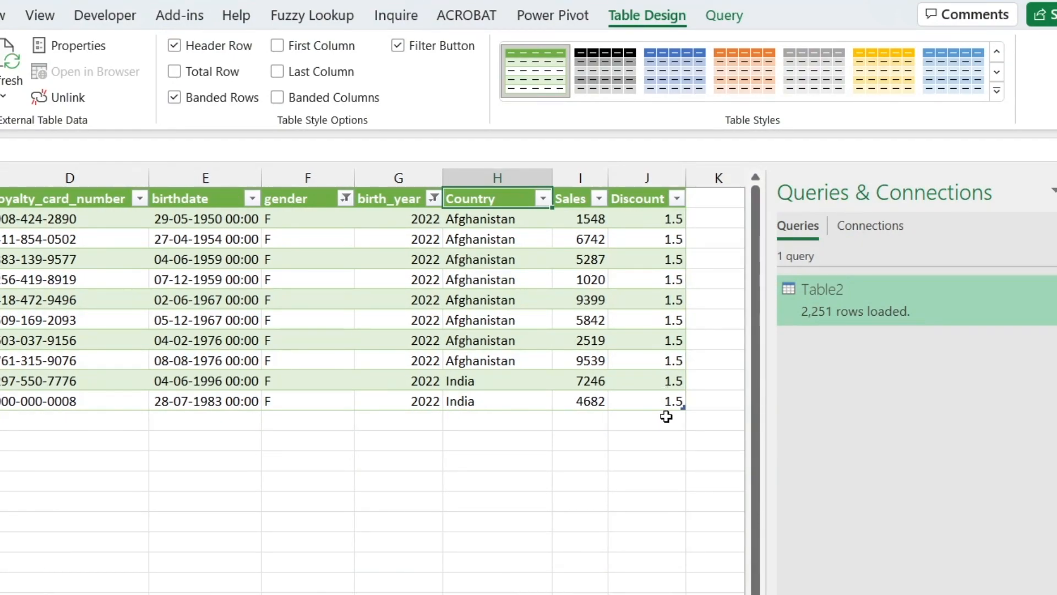
Show all genders among the 2022 records to compare their discounts, and undo that filter change
{"action": "left_click", "coordinate": [345, 198]}
{"action": "left_click", "coordinate": [141, 438]}
{"action": "key", "text": "Return"}
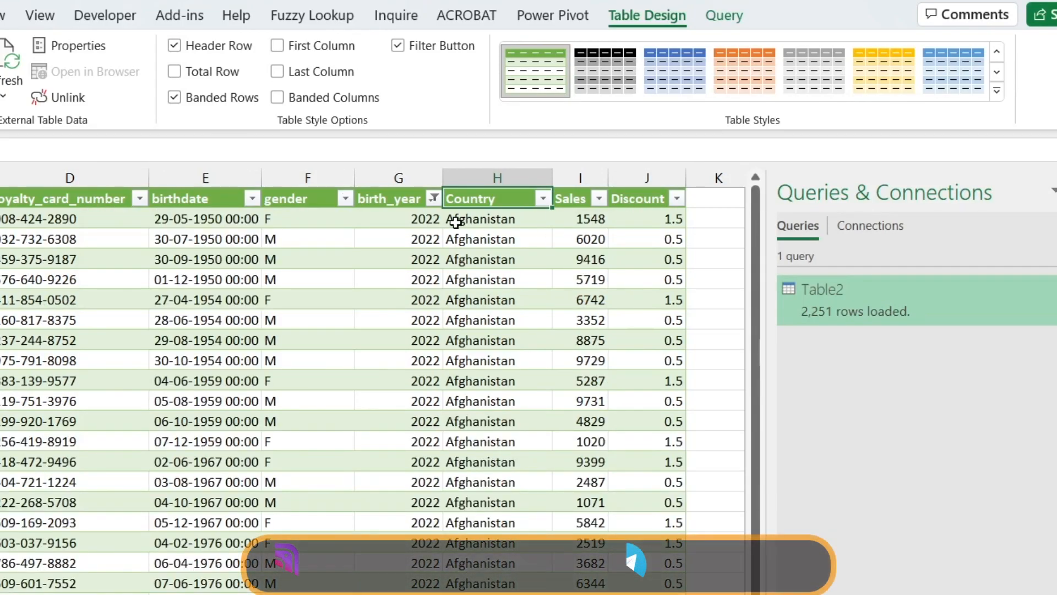
{"action": "key", "text": "ctrl+z"}
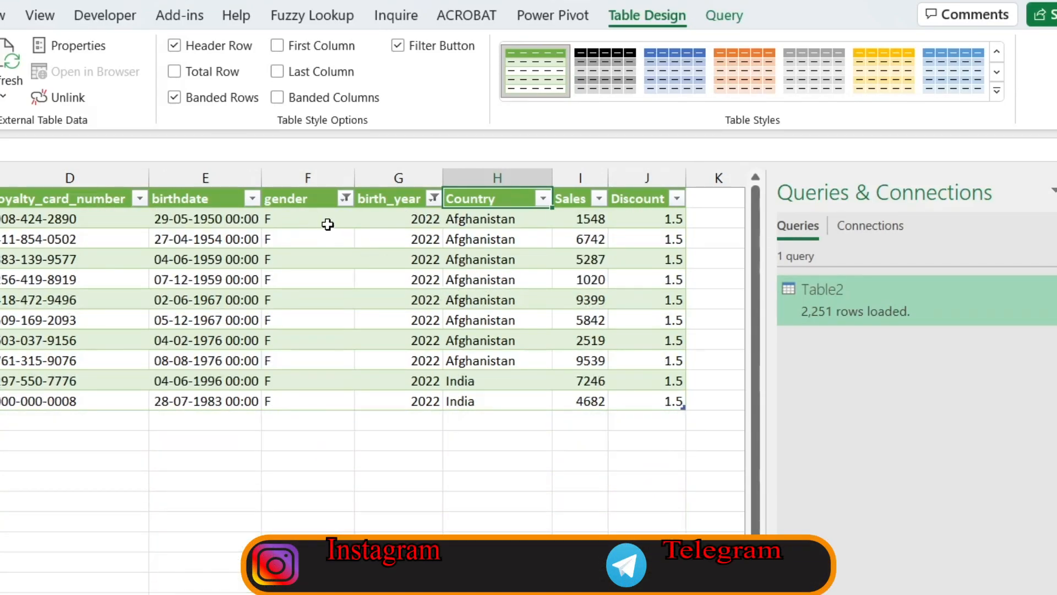
{"action": "left_click_drag", "start_coordinate": [327, 221], "coordinate": [314, 383]}
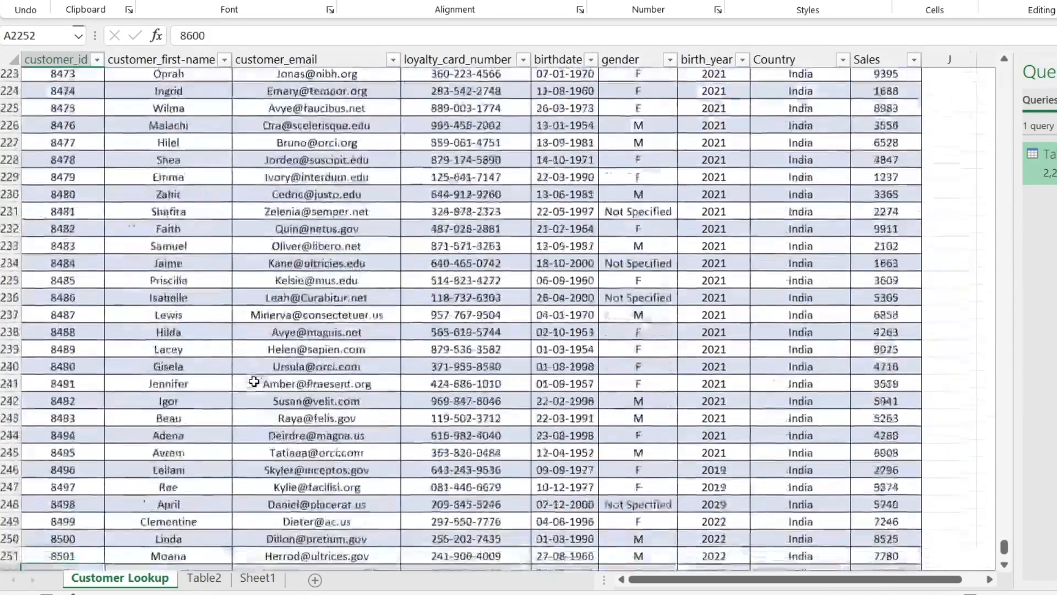
Copy the new customer records from Sheet1 and paste them below the Customer Lookup table, starting at cell A2253
{"action": "key", "text": "Down"}
{"action": "scroll", "coordinate": [369, 423], "scroll_direction": "down", "scroll_amount": 1}
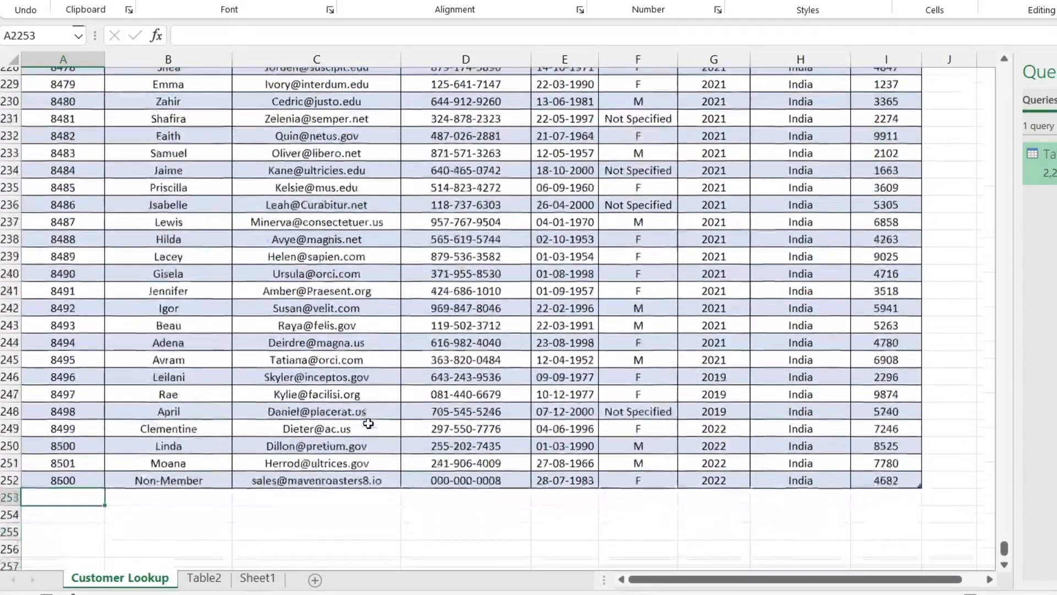
{"action": "left_click", "coordinate": [257, 577]}
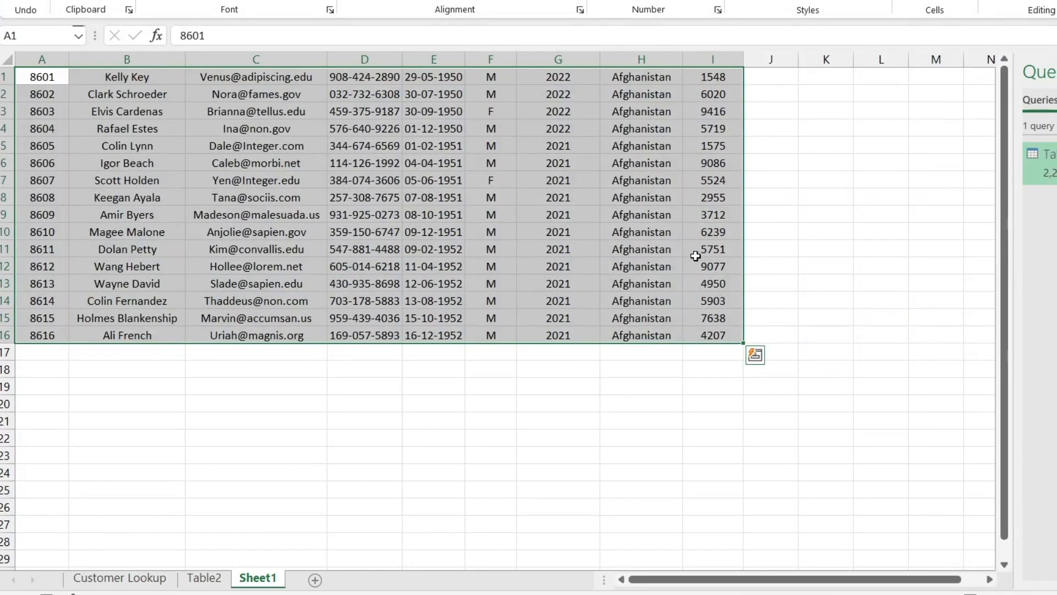
{"action": "key", "text": "ctrl+c"}
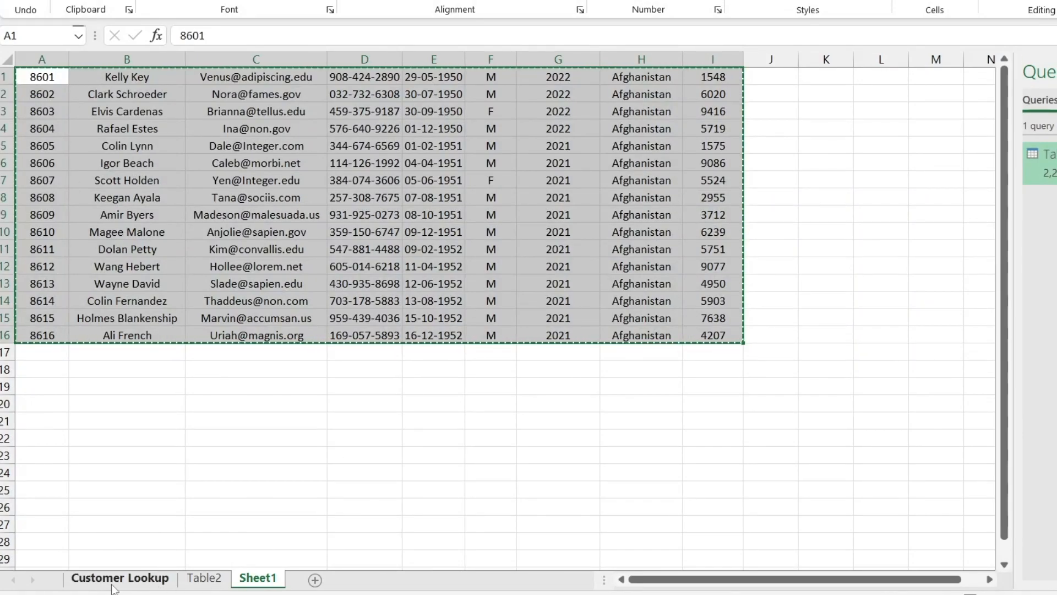
{"action": "left_click", "coordinate": [114, 581]}
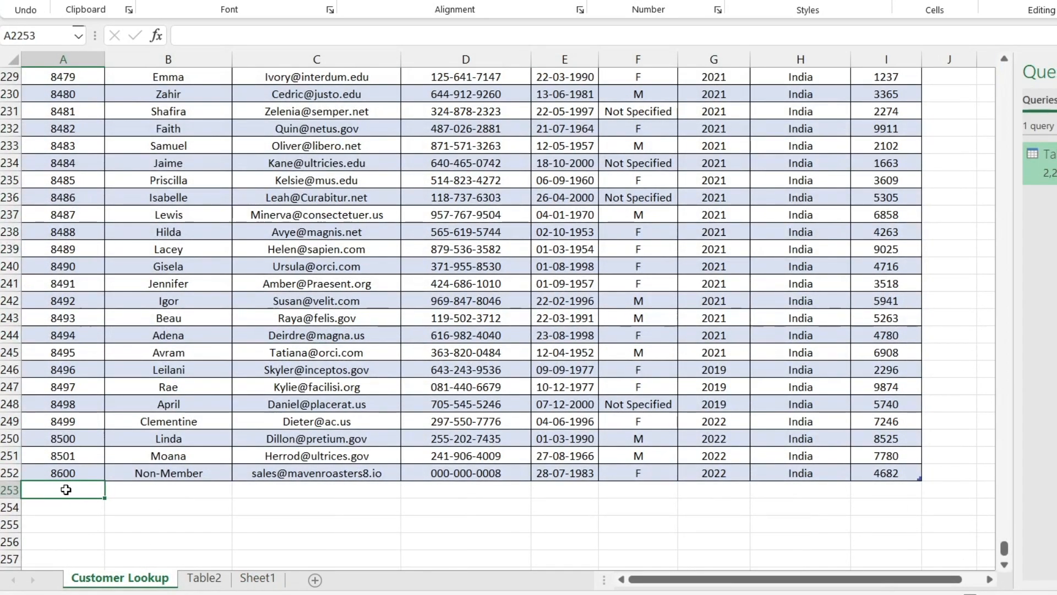
{"action": "key", "text": "ctrl+v"}
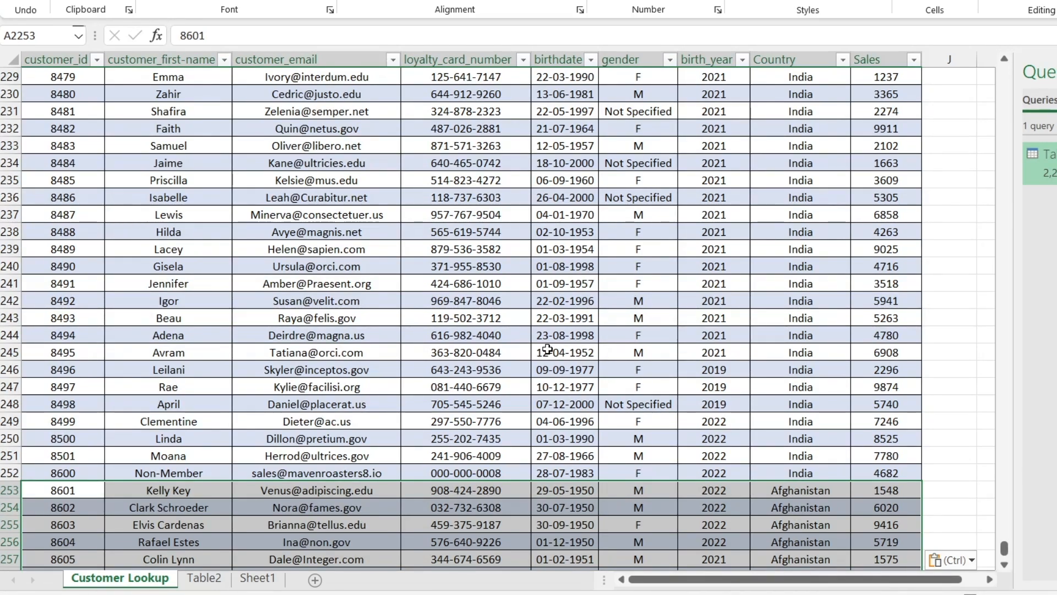
{"action": "left_click", "coordinate": [1004, 564]}
{"action": "left_click", "coordinate": [1005, 565]}
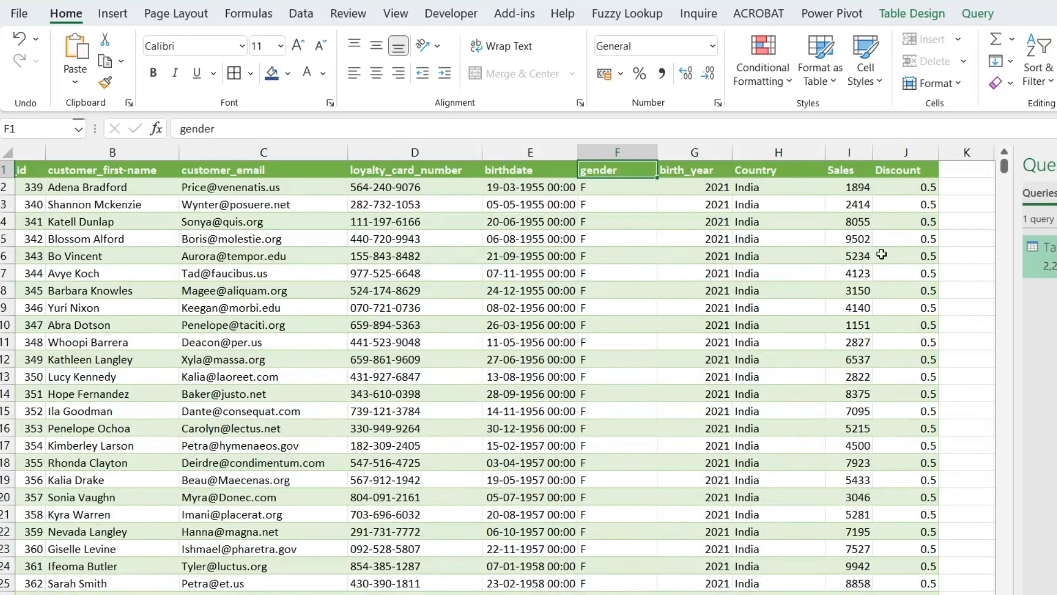
Refresh the loaded query table to bring in the newly added records
{"action": "left_click", "coordinate": [666, 309]}
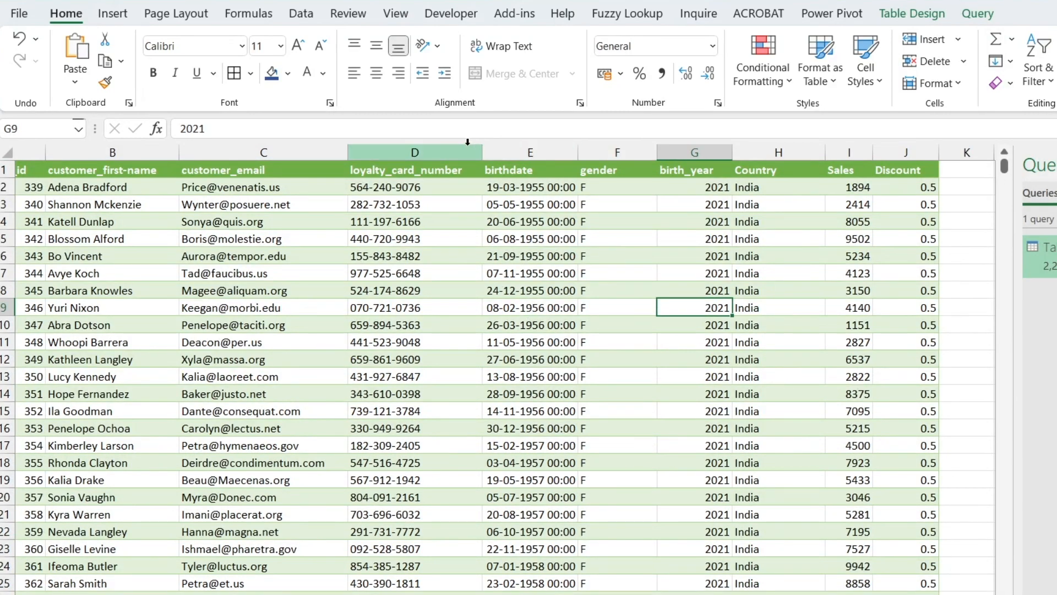
{"action": "left_click", "coordinate": [301, 15]}
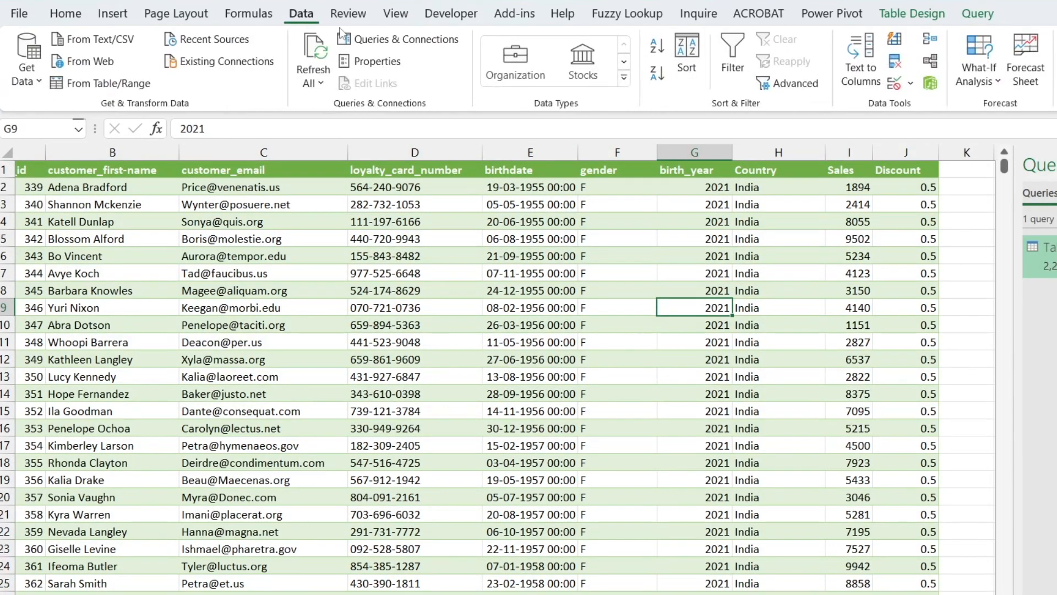
{"action": "left_click", "coordinate": [321, 84]}
{"action": "left_click", "coordinate": [342, 135]}
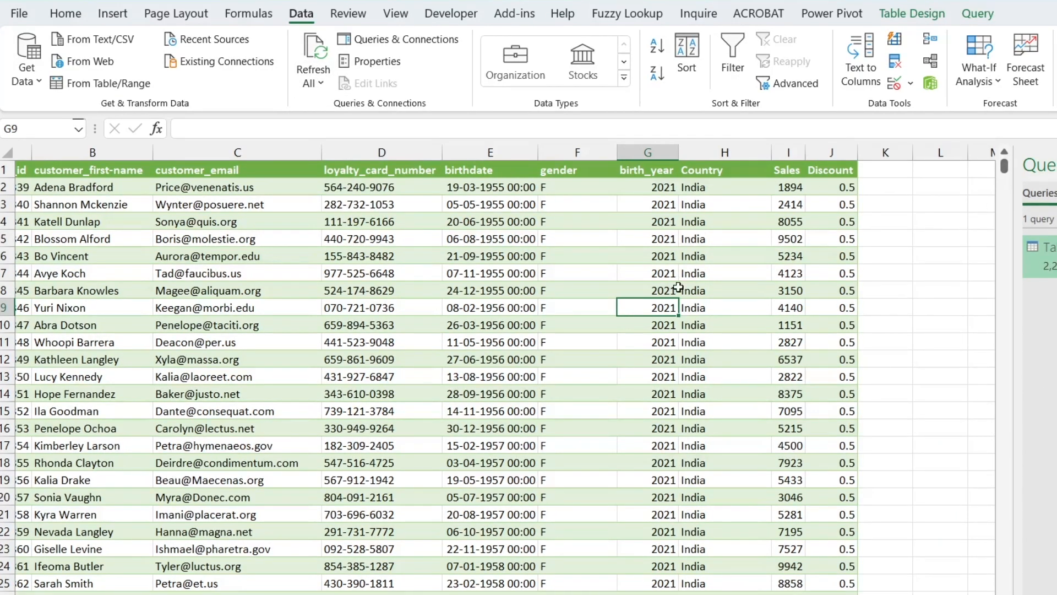
Turn on filtering for the header row of the loaded table
{"action": "left_click", "coordinate": [792, 170]}
{"action": "key", "text": "shift+space"}
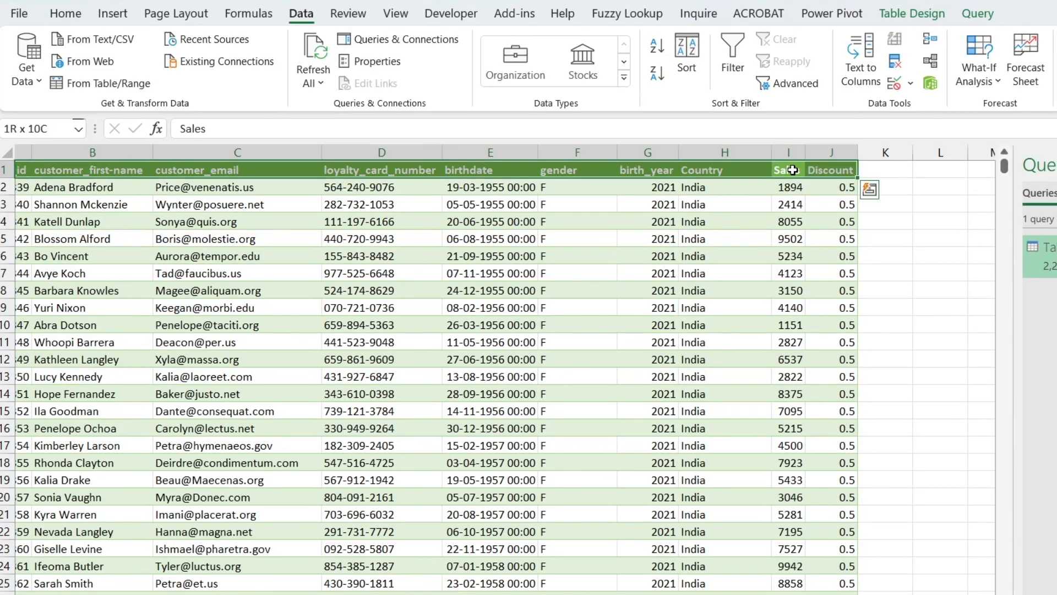
{"action": "key", "text": "ctrl+shift+l"}
Filter the refreshed table's birth_year column to 2022 only
{"action": "key", "text": "Left"}
{"action": "key", "text": "Left"}
{"action": "key", "text": "alt+Down"}
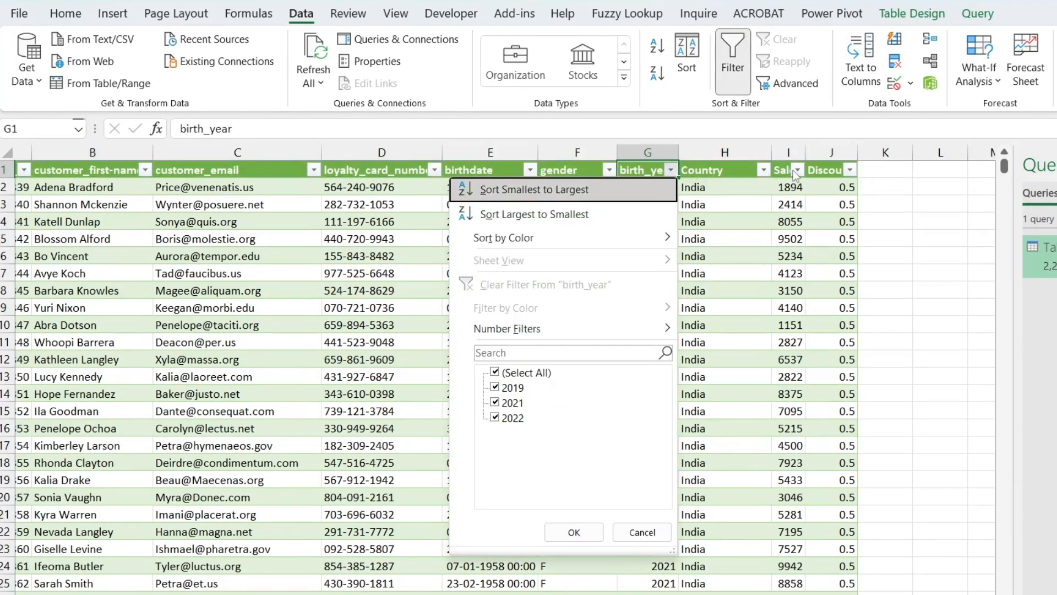
{"action": "key", "text": "space"}
{"action": "key", "text": "Down"}
{"action": "key", "text": "Down"}
{"action": "key", "text": "Down"}
{"action": "key", "text": "space"}
{"action": "key", "text": "Return"}
Filter the refreshed table's gender column to F only
{"action": "key", "text": "Left"}
{"action": "key", "text": "alt+Down"}
{"action": "key", "text": "e"}
{"action": "key", "text": "Down"}
{"action": "key", "text": "Down"}
{"action": "key", "text": "Up"}
{"action": "key", "text": "space"}
{"action": "key", "text": "Down"}
{"action": "key", "text": "space"}
{"action": "key", "text": "Return"}
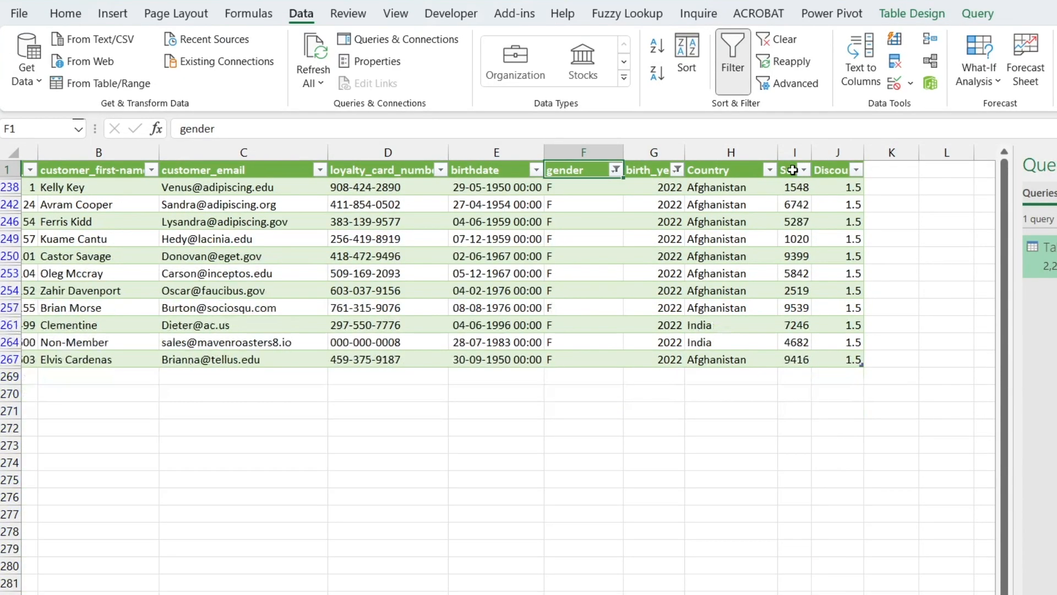
Select all filtered values in the Discount column to check the discounts of the matching records
{"action": "key", "text": "Right"}
{"action": "key", "text": "Right"}
{"action": "key", "text": "Right"}
{"action": "key", "text": "Right"}
{"action": "key", "text": "Down"}
{"action": "key", "text": "ctrl+shift+Down"}
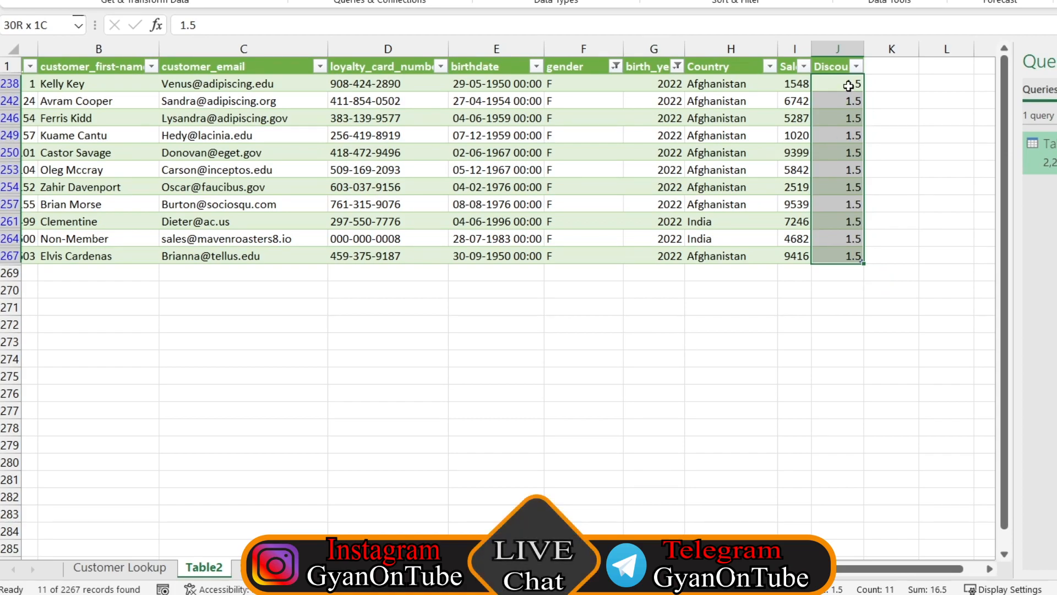
{"action": "key", "text": "ctrl+v"}
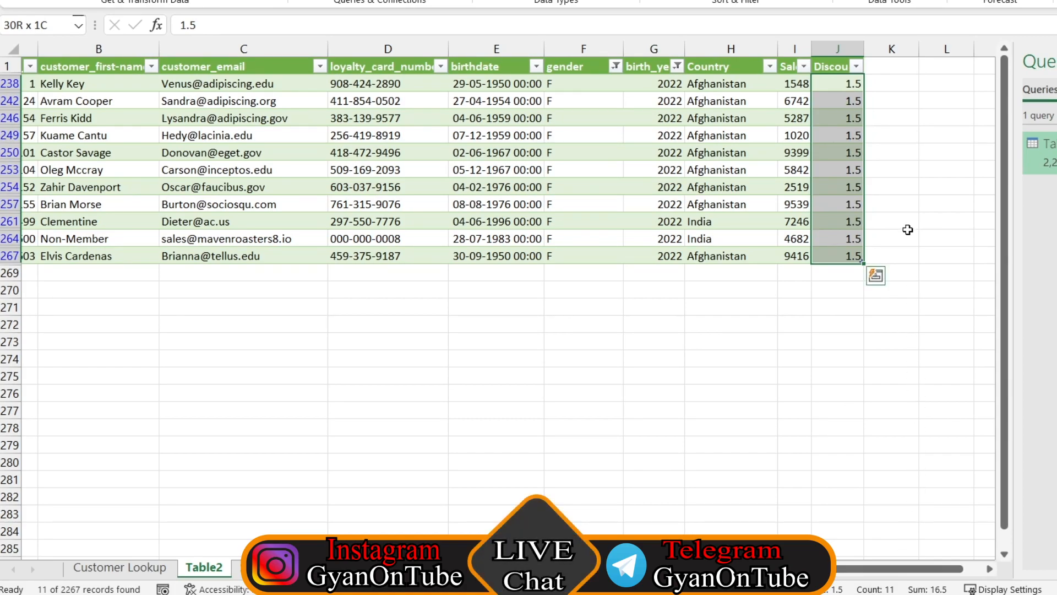